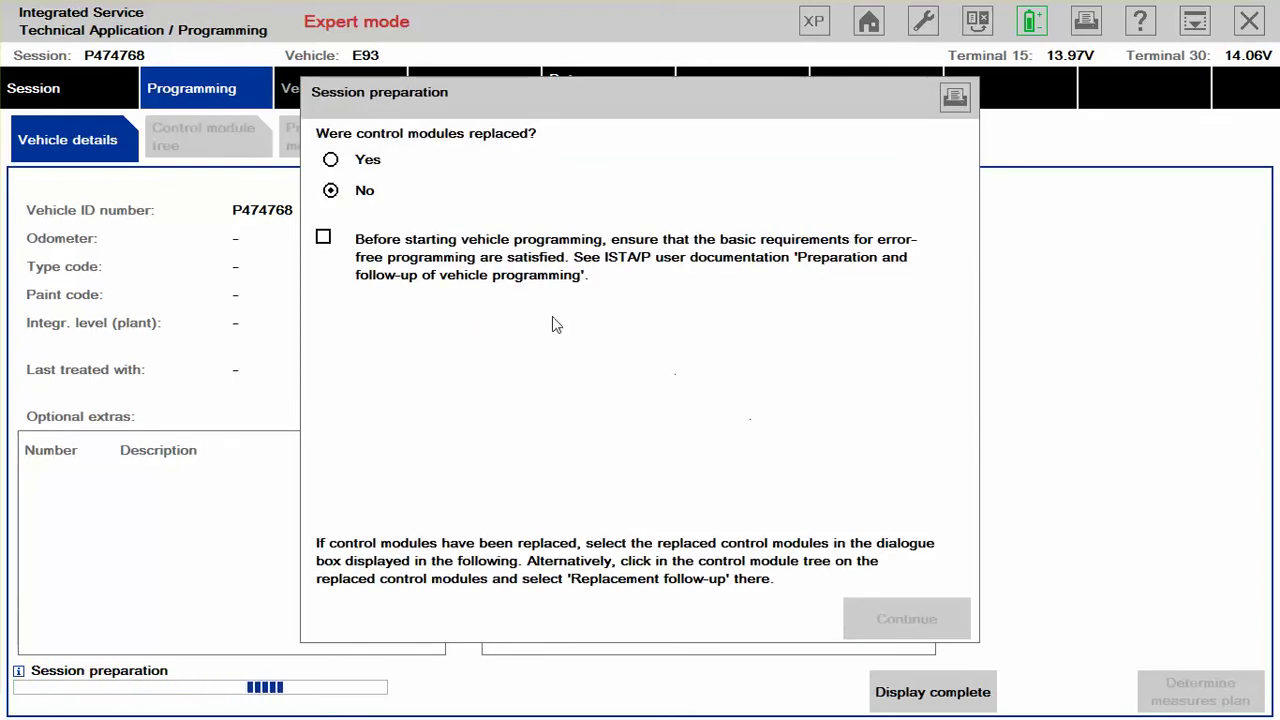
Step: Confirm the programming requirements are met and continue with no control modules replaced
{"action": "left_click", "coordinate": [325, 240]}
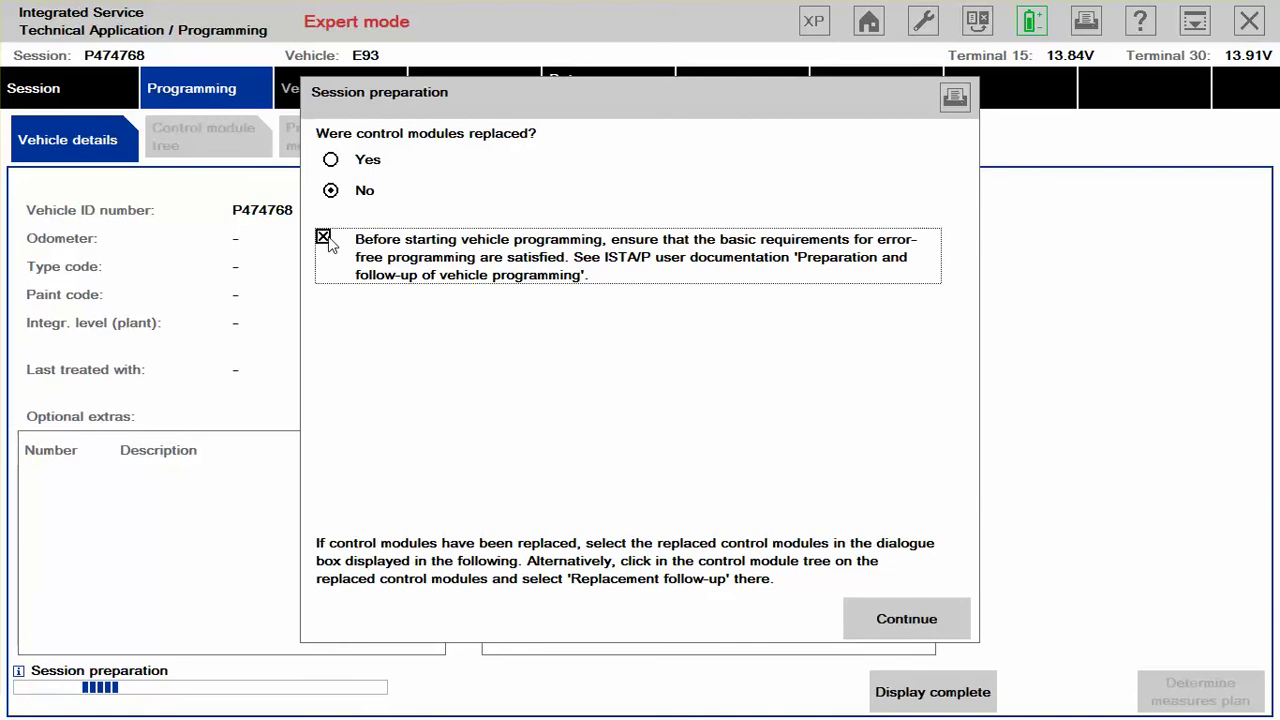
{"action": "left_click", "coordinate": [924, 614]}
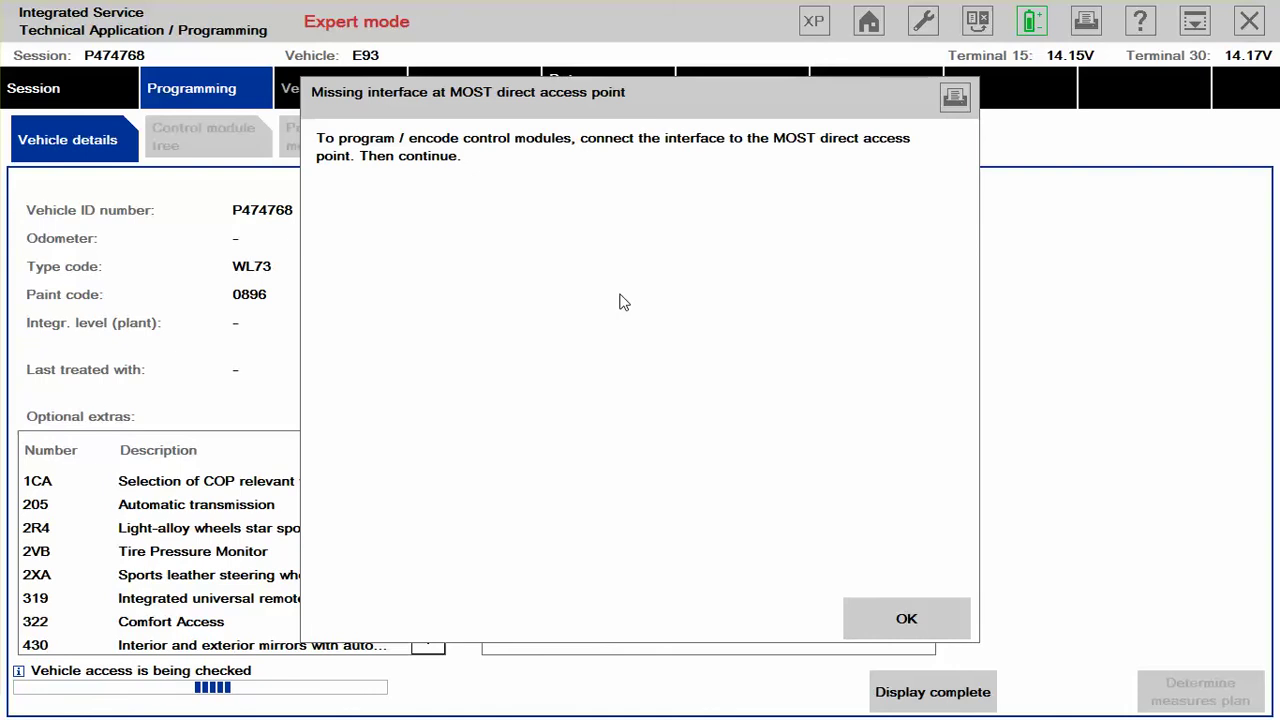
Step: Acknowledge the MOST direct access point warning so the E93 vehicle details finish loading
{"action": "left_click", "coordinate": [932, 623]}
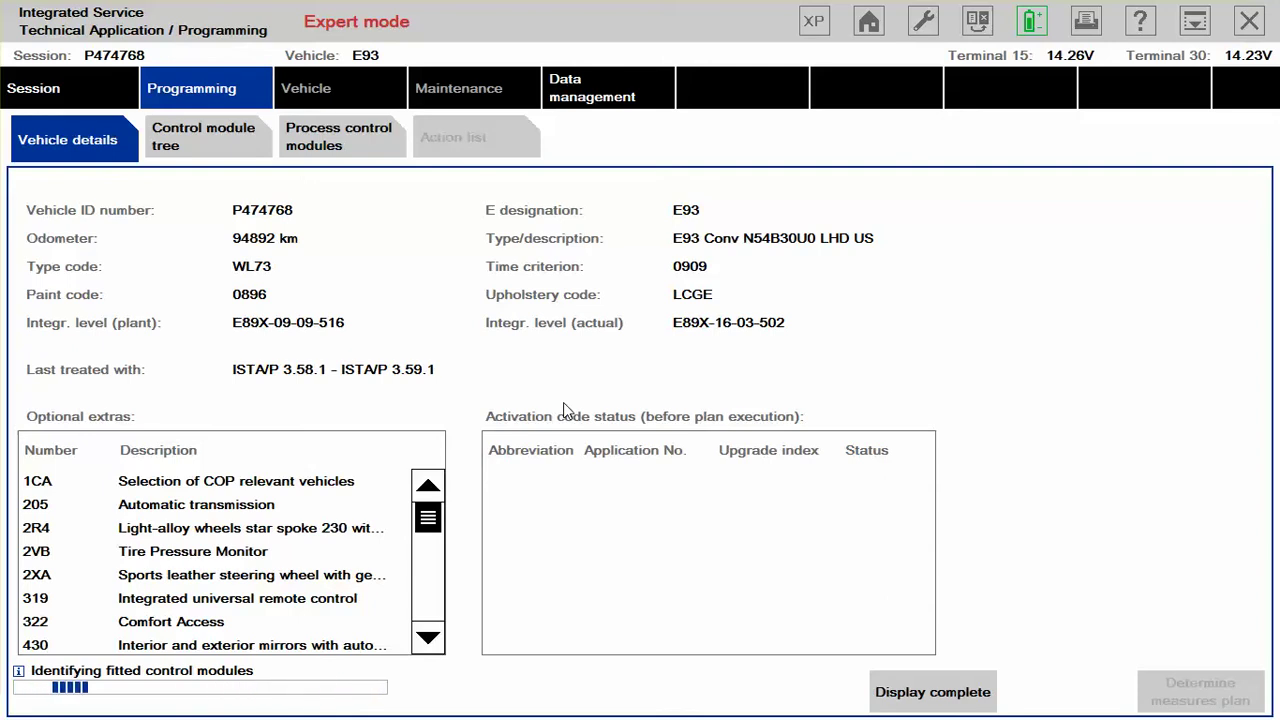
Step: Show the control module tree and dismiss the 'Check of the MOST access point' warning
{"action": "left_click", "coordinate": [205, 128]}
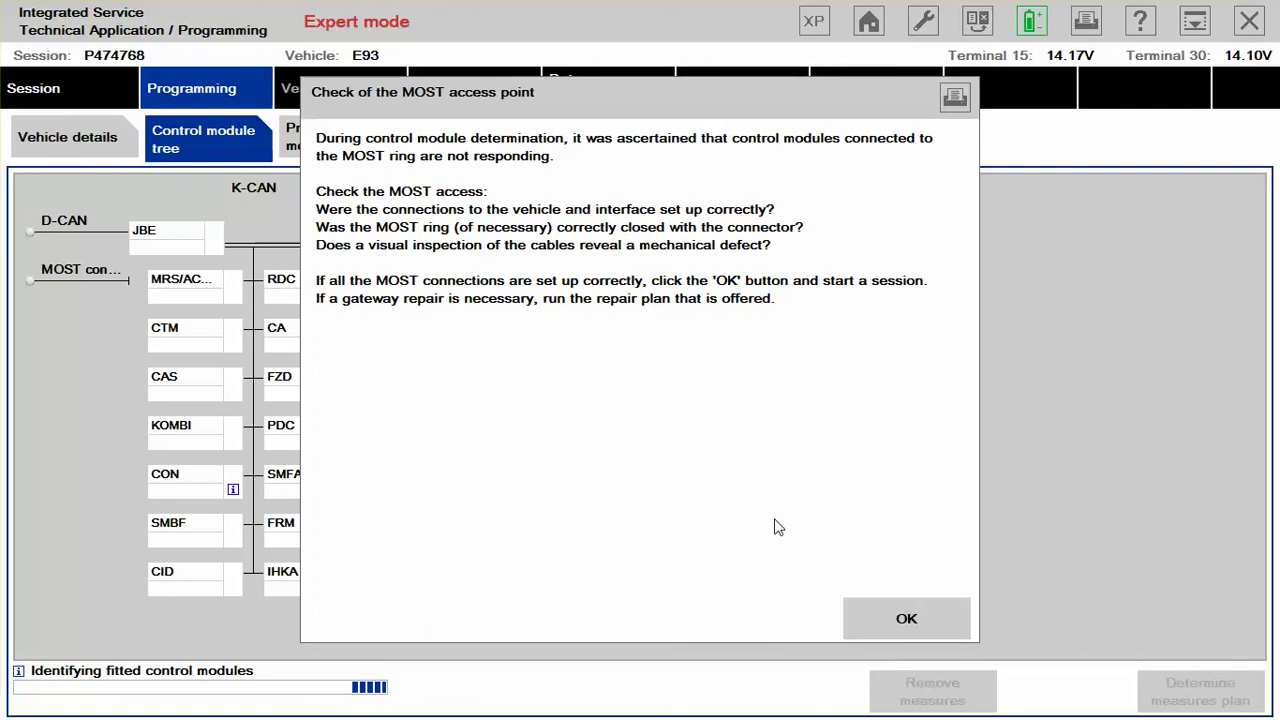
{"action": "left_click", "coordinate": [884, 612]}
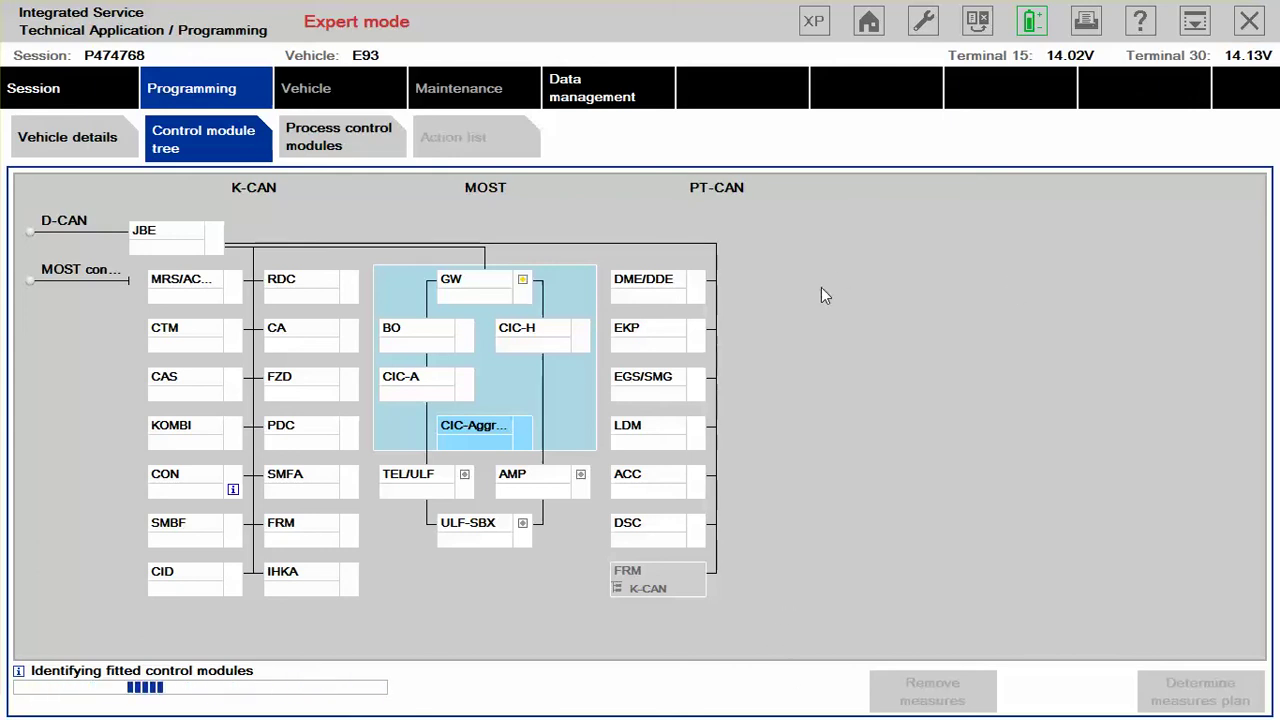
Step: Bring up the Windows Start menu over the ISTA/P window
{"action": "key", "text": "super"}
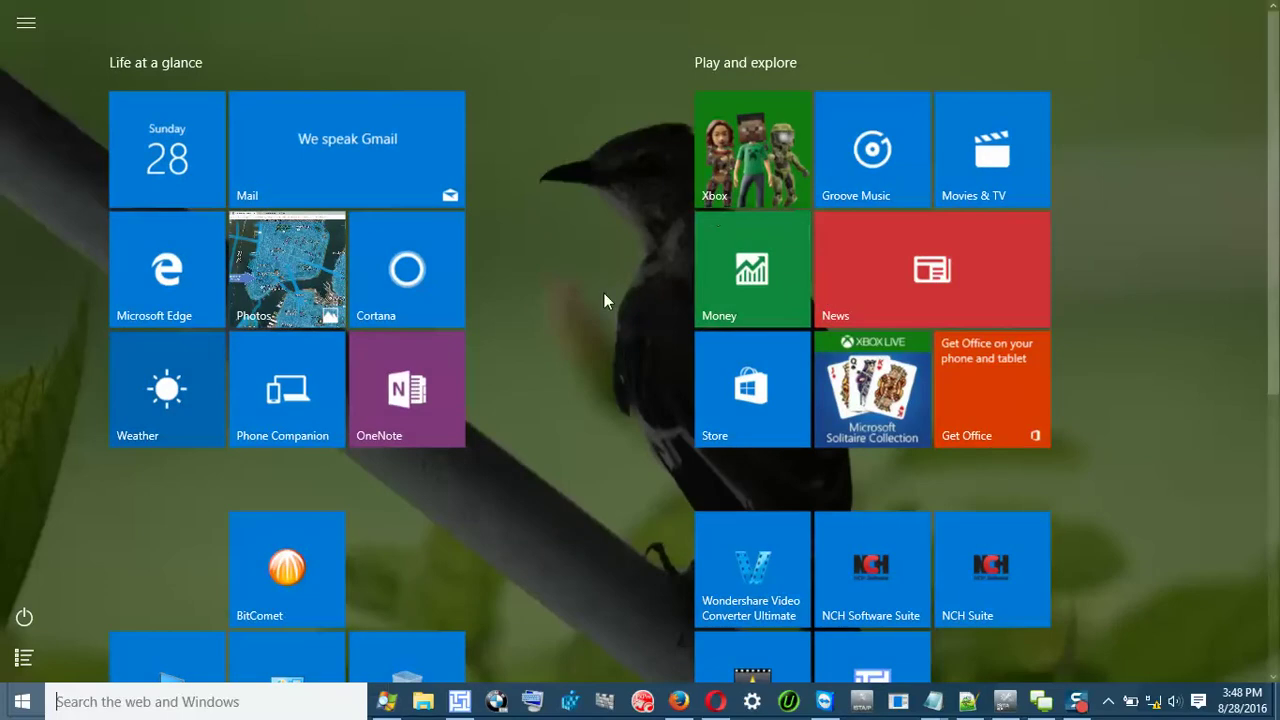
Step: Back in ISTA/P, read through the special measures status report and accept the gateway reanimation measure
{"action": "left_click", "coordinate": [1077, 703]}
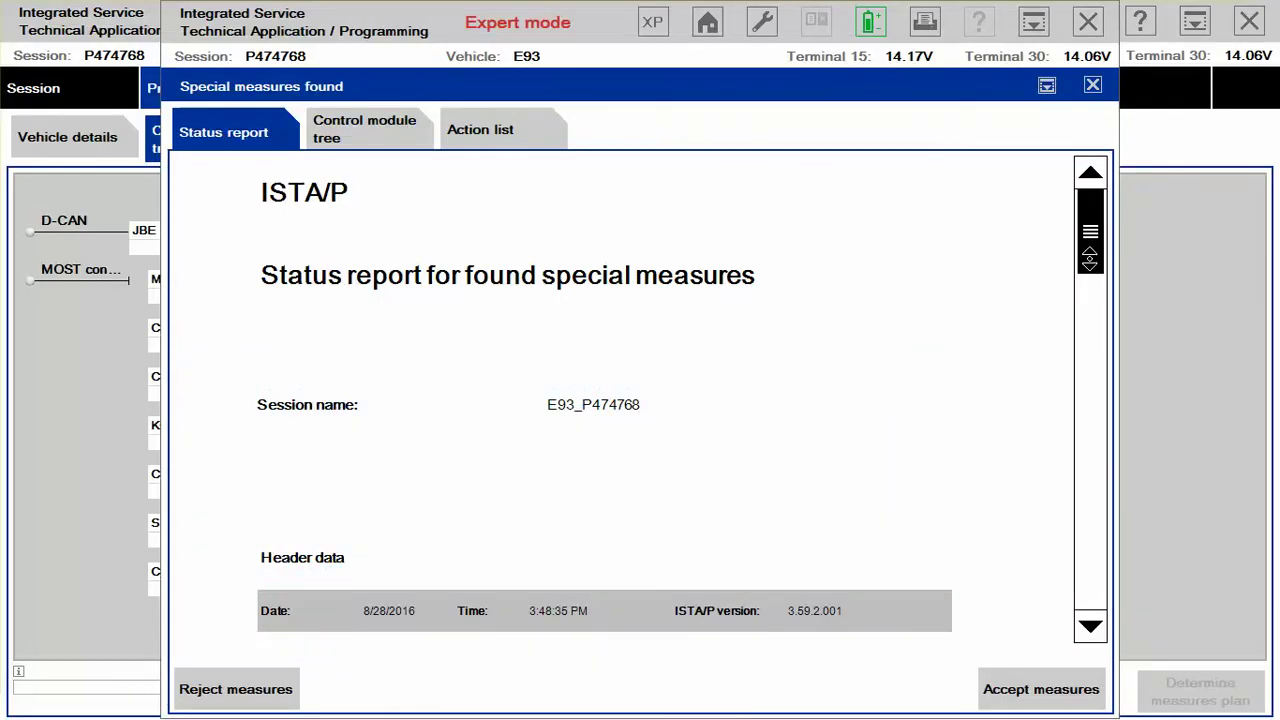
{"action": "scroll", "coordinate": [620, 396], "scroll_direction": "down", "scroll_amount": 2}
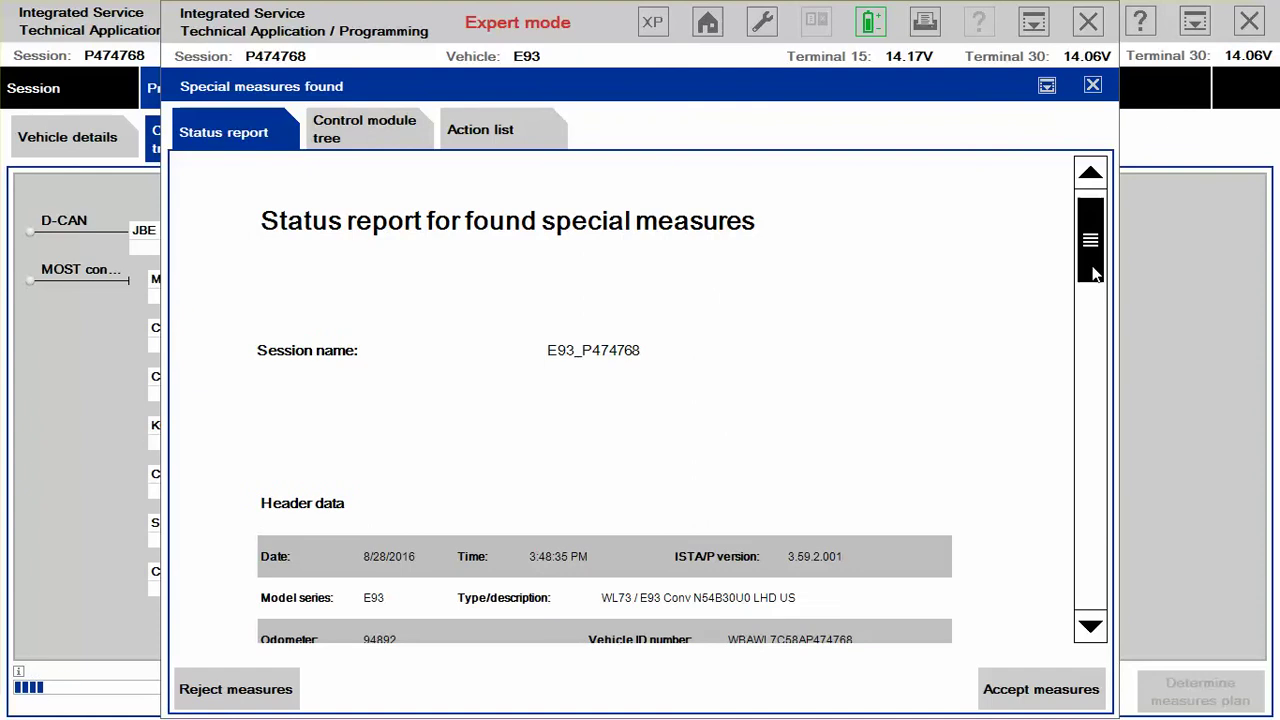
{"action": "left_click_drag", "start_coordinate": [1093, 273], "coordinate": [1090, 342]}
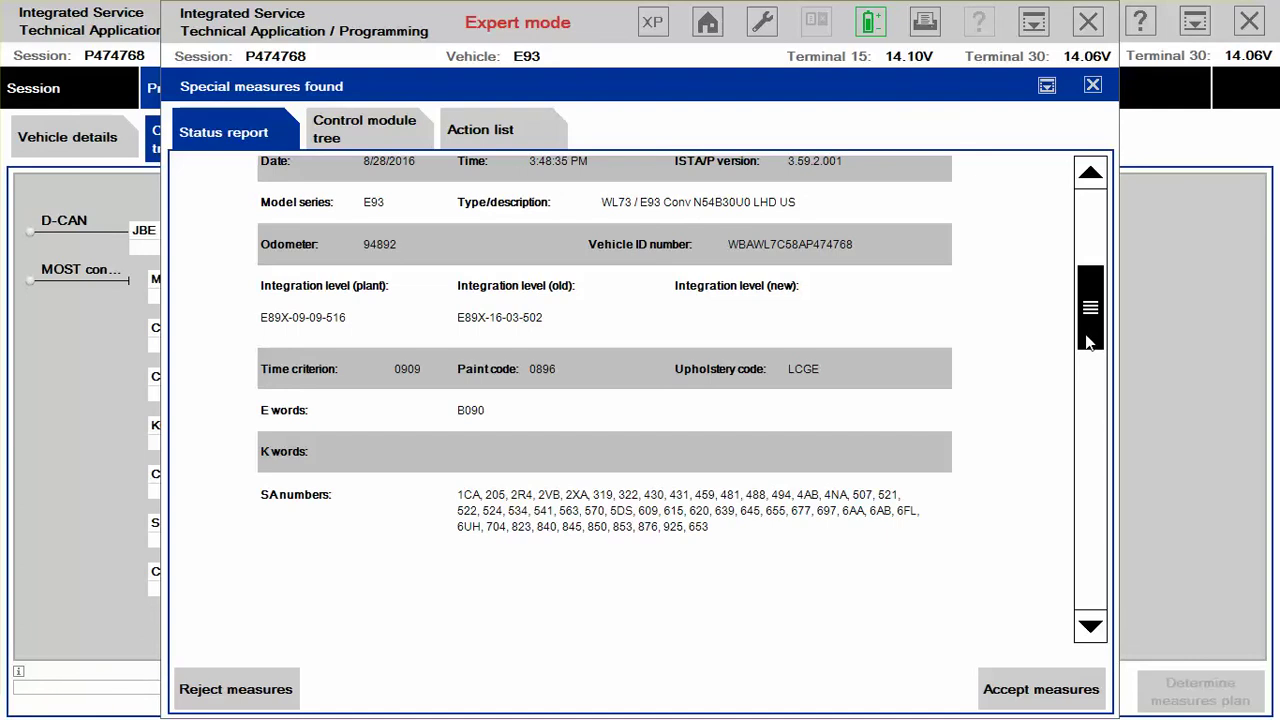
{"action": "scroll", "coordinate": [1031, 305], "scroll_direction": "down", "scroll_amount": 1}
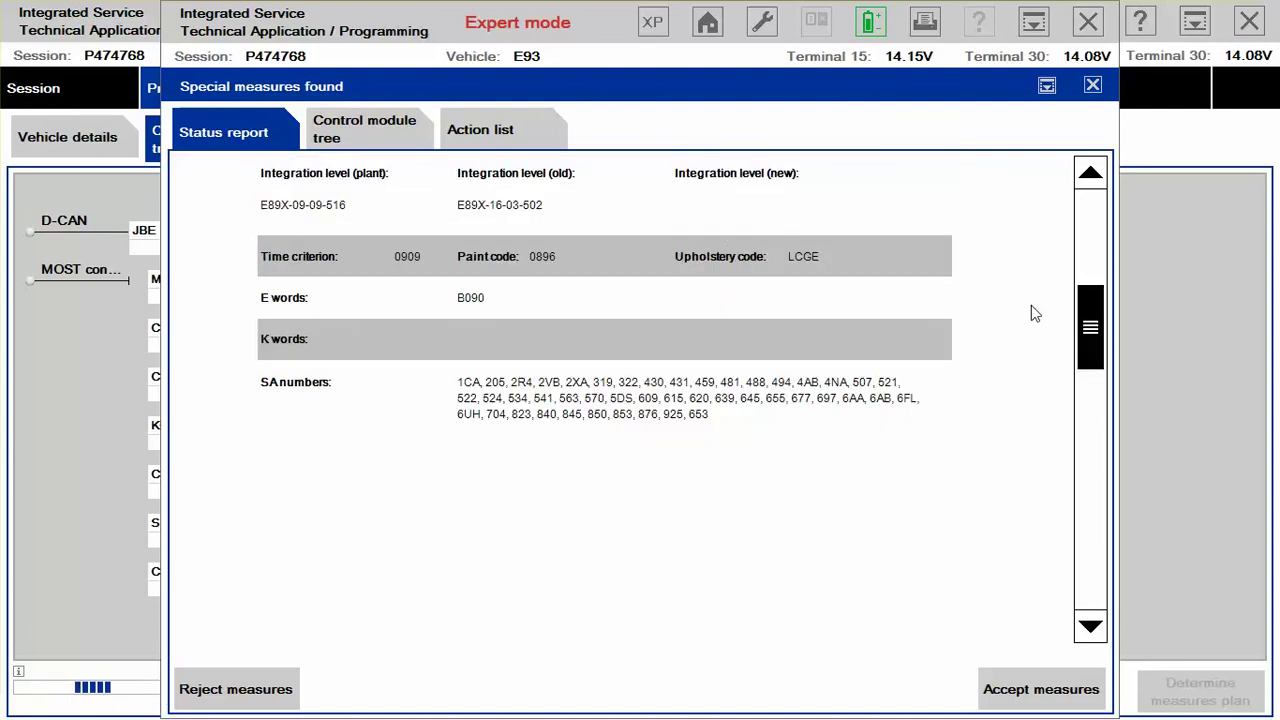
{"action": "scroll", "coordinate": [1033, 308], "scroll_direction": "down", "scroll_amount": 1}
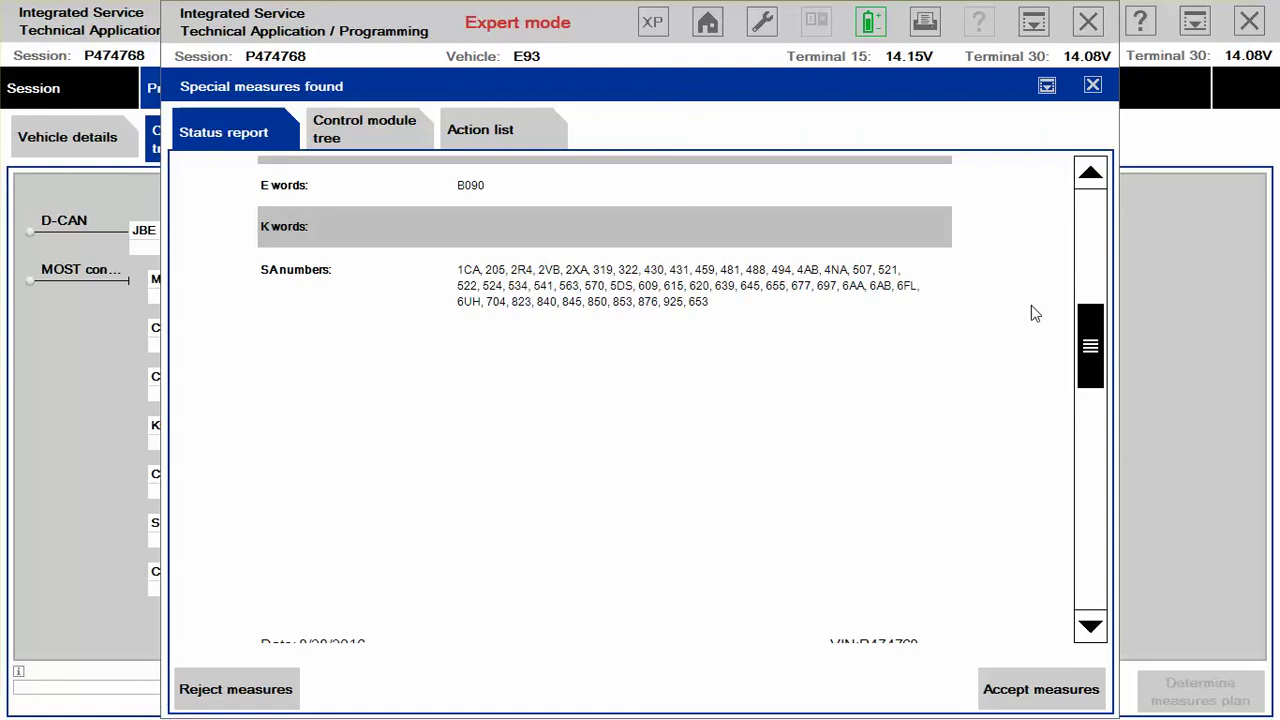
{"action": "scroll", "coordinate": [1031, 305], "scroll_direction": "down", "scroll_amount": 1}
{"action": "scroll", "coordinate": [1033, 310], "scroll_direction": "down", "scroll_amount": 3}
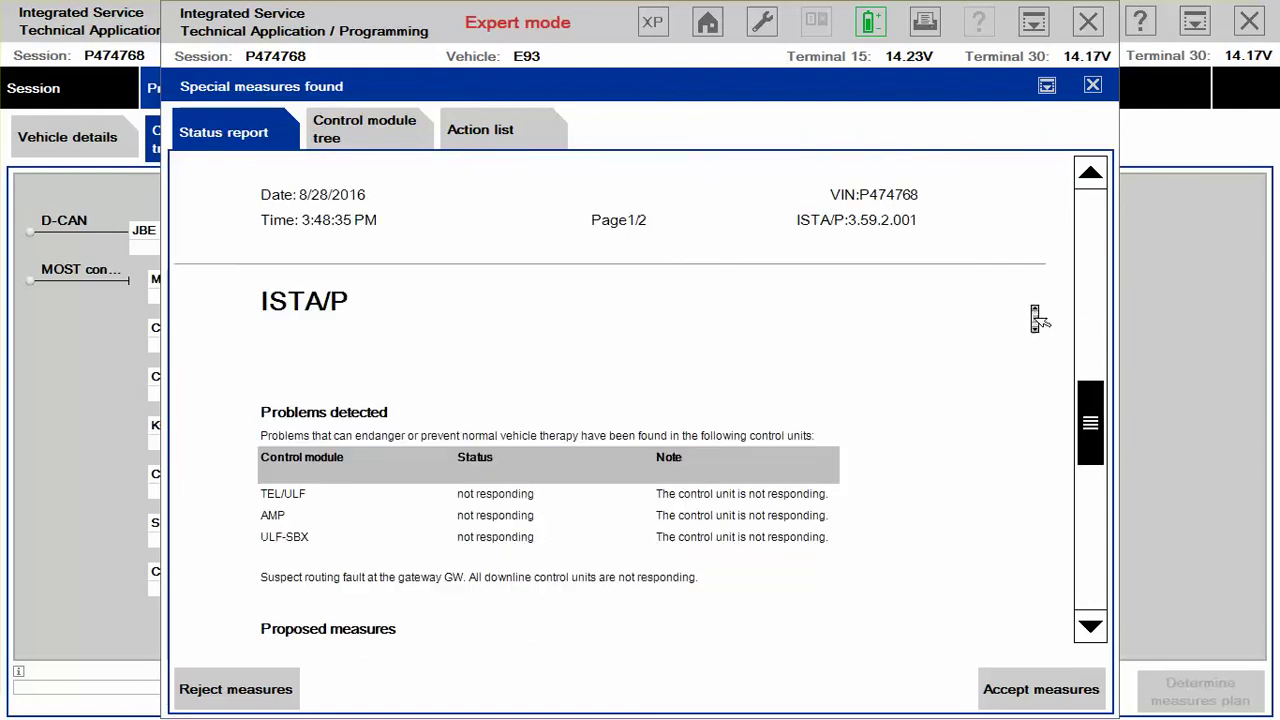
{"action": "scroll", "coordinate": [1035, 315], "scroll_direction": "down", "scroll_amount": 1}
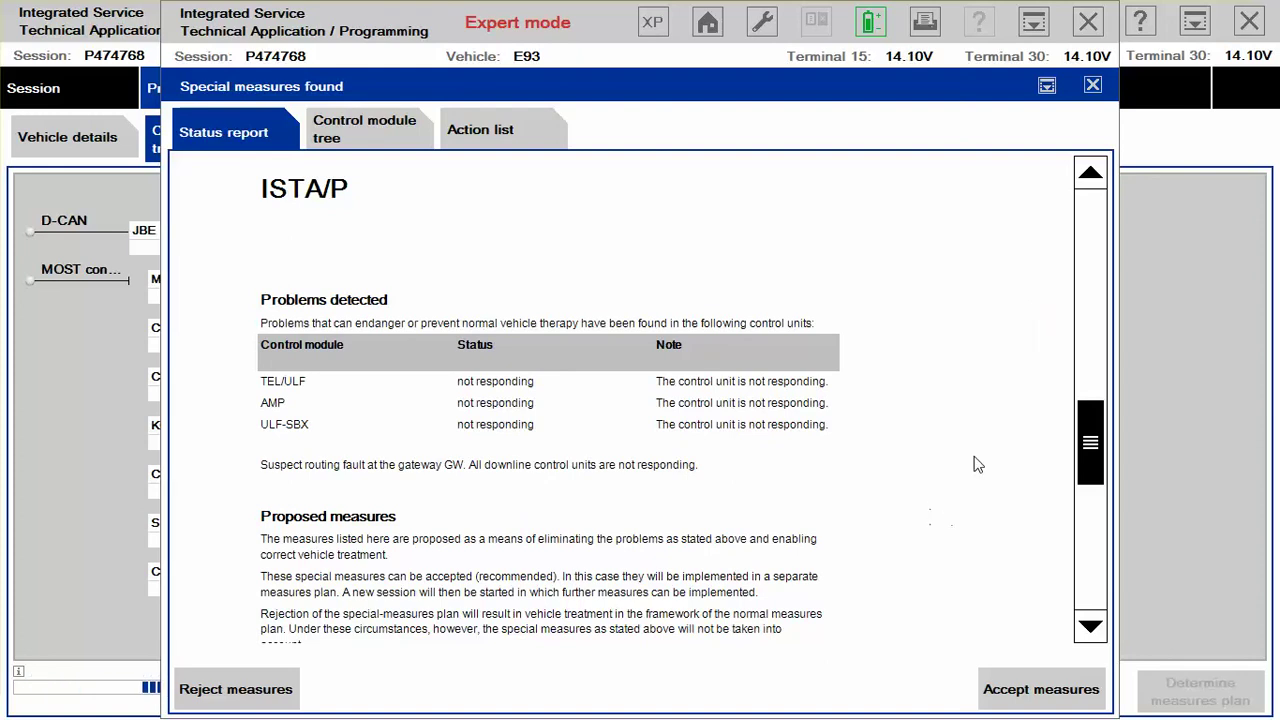
{"action": "scroll", "coordinate": [986, 504], "scroll_direction": "down", "scroll_amount": 3}
{"action": "scroll", "coordinate": [986, 504], "scroll_direction": "down", "scroll_amount": 2}
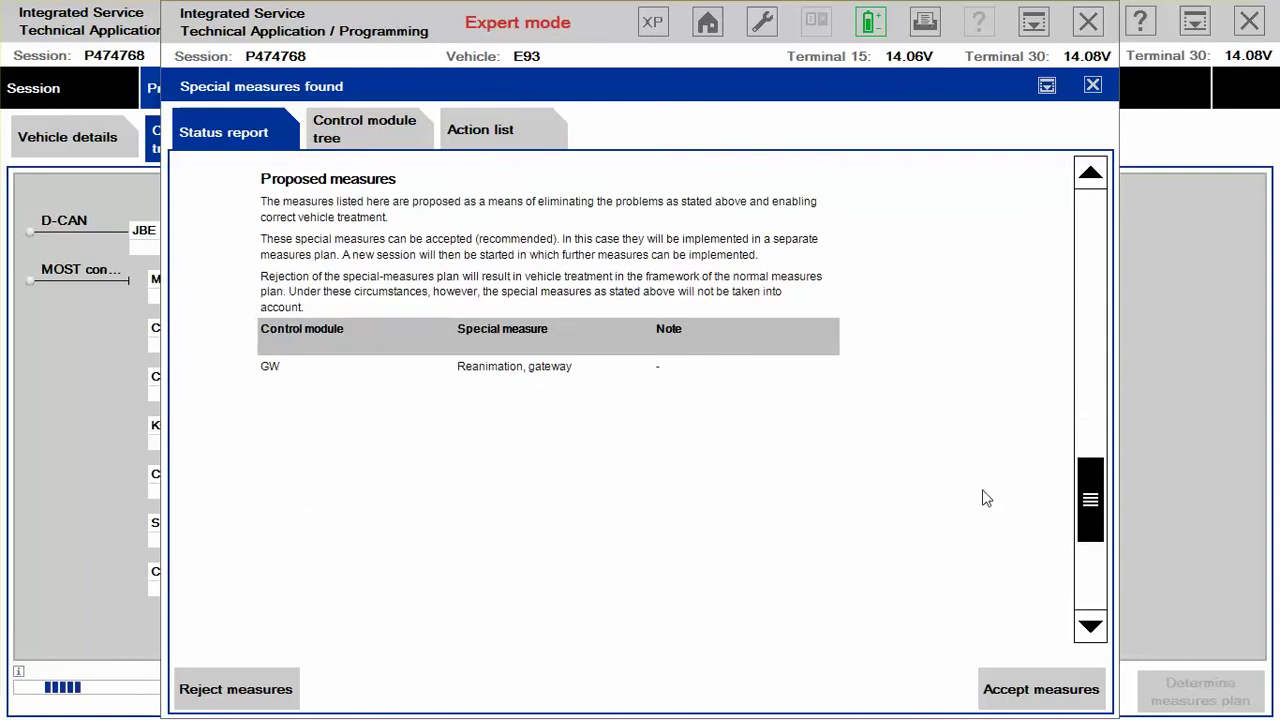
{"action": "scroll", "coordinate": [986, 504], "scroll_direction": "down", "scroll_amount": 3}
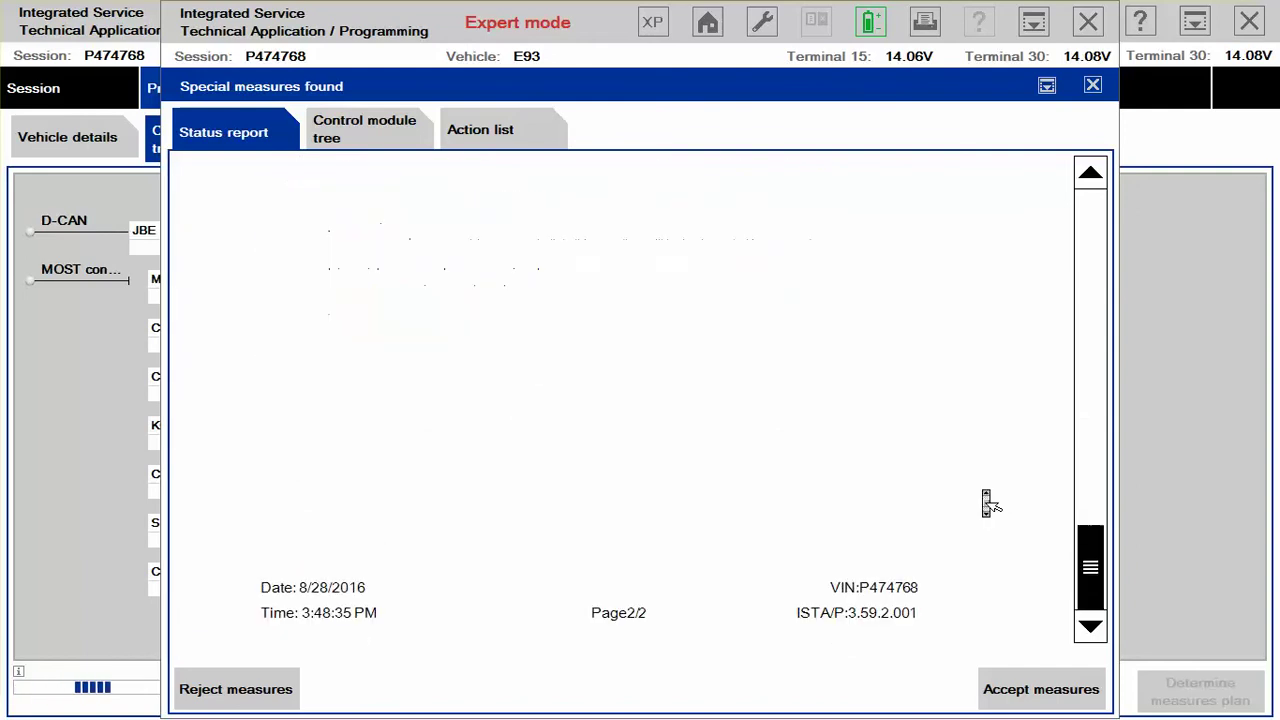
{"action": "left_click", "coordinate": [1048, 688]}
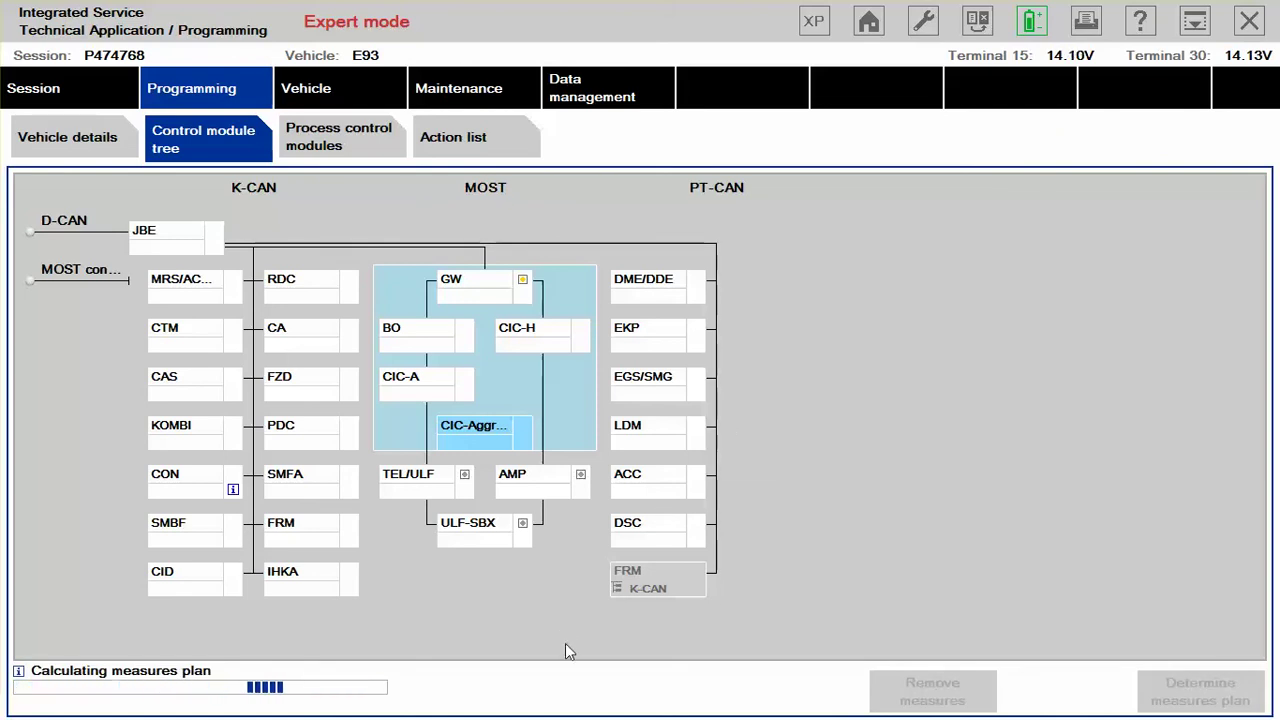
Step: After the measures plan finishes calculating, switch back to ISTA/P via the Start menu and taskbar
{"action": "key", "text": "super"}
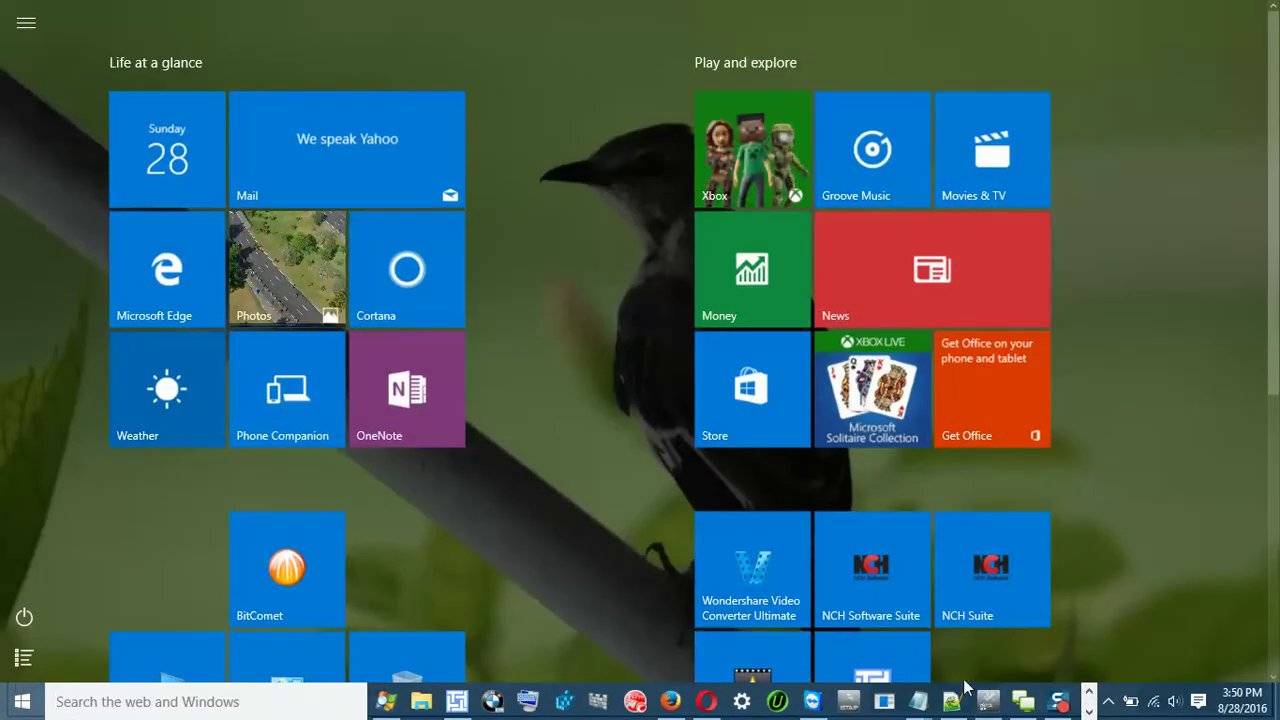
{"action": "left_click", "coordinate": [1068, 704]}
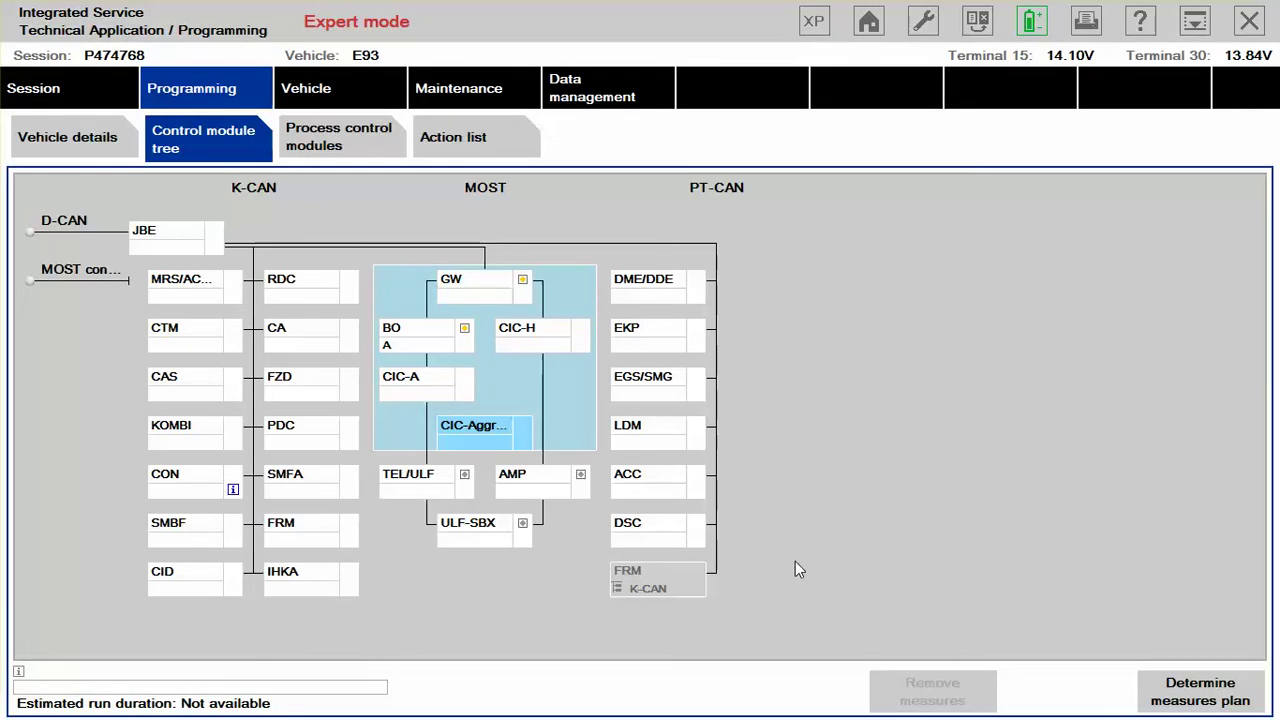
Step: Show the Action list with the CIC power reset, activation code imports and BO Activate A steps
{"action": "left_click", "coordinate": [480, 146]}
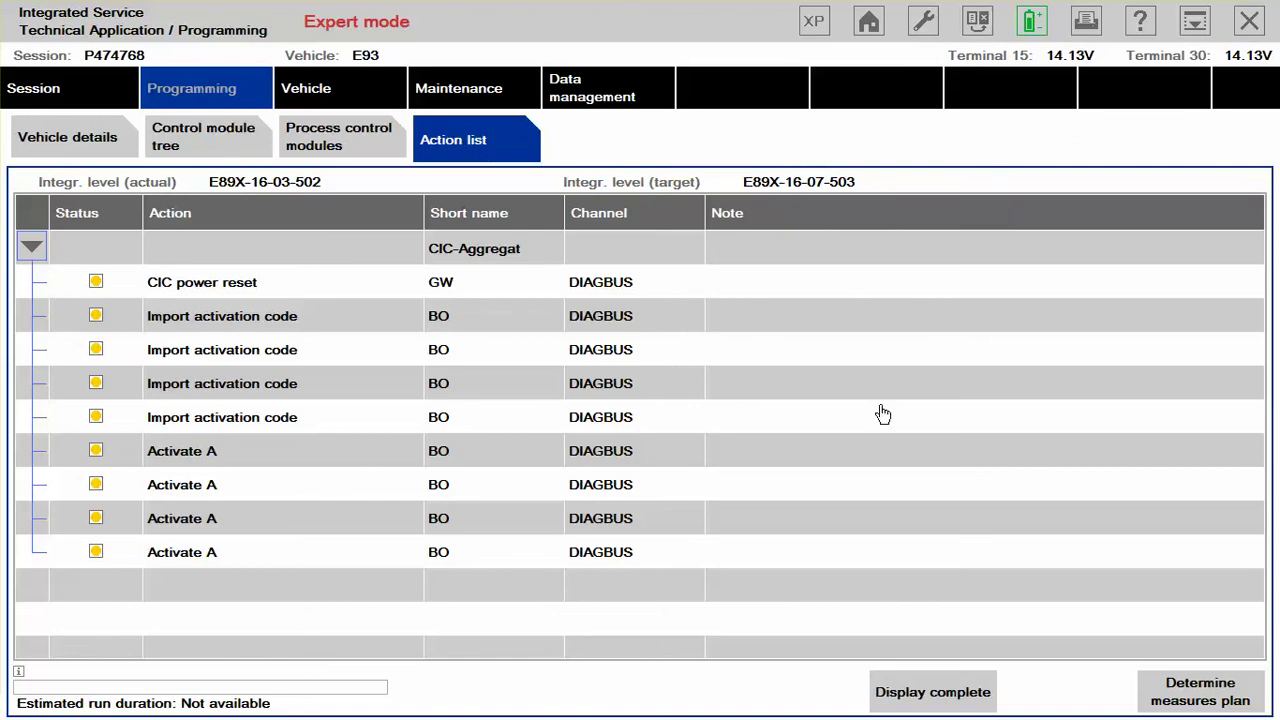
Step: Redetermine the measures plan to add the integration level update and individual data save/restore
{"action": "left_click", "coordinate": [1205, 690]}
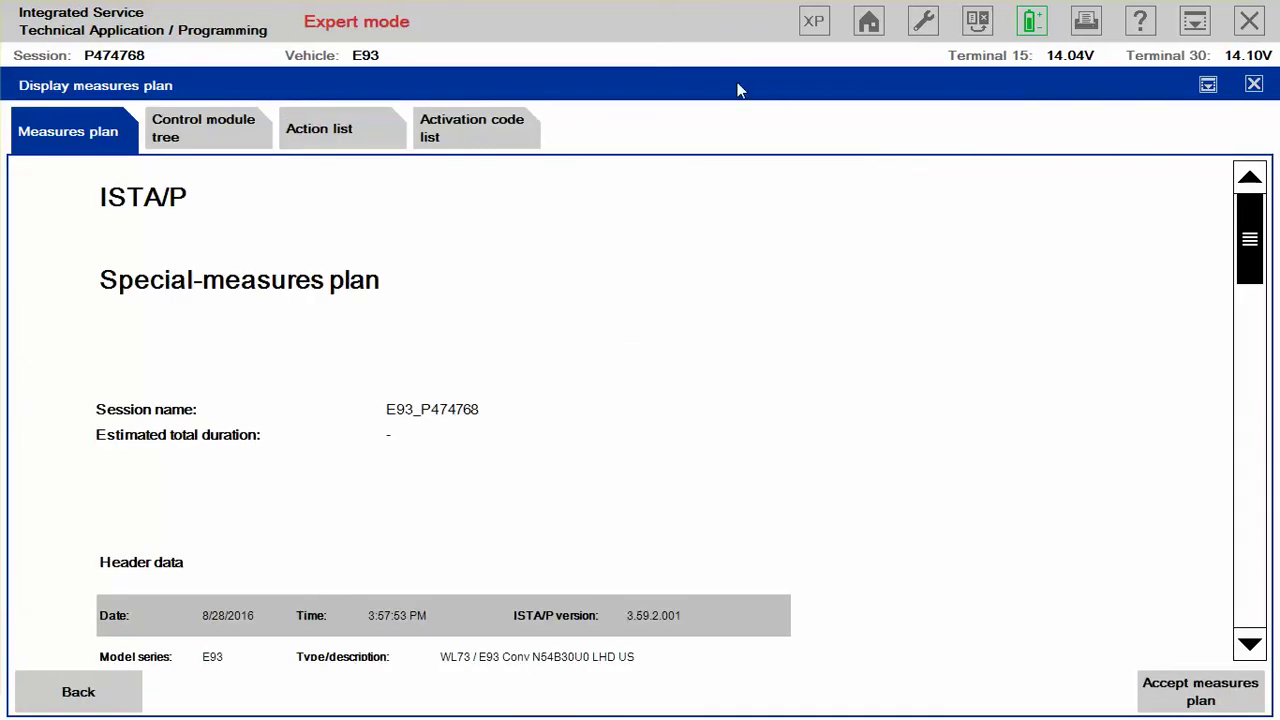
{"action": "scroll", "coordinate": [648, 278], "scroll_direction": "down", "scroll_amount": 10}
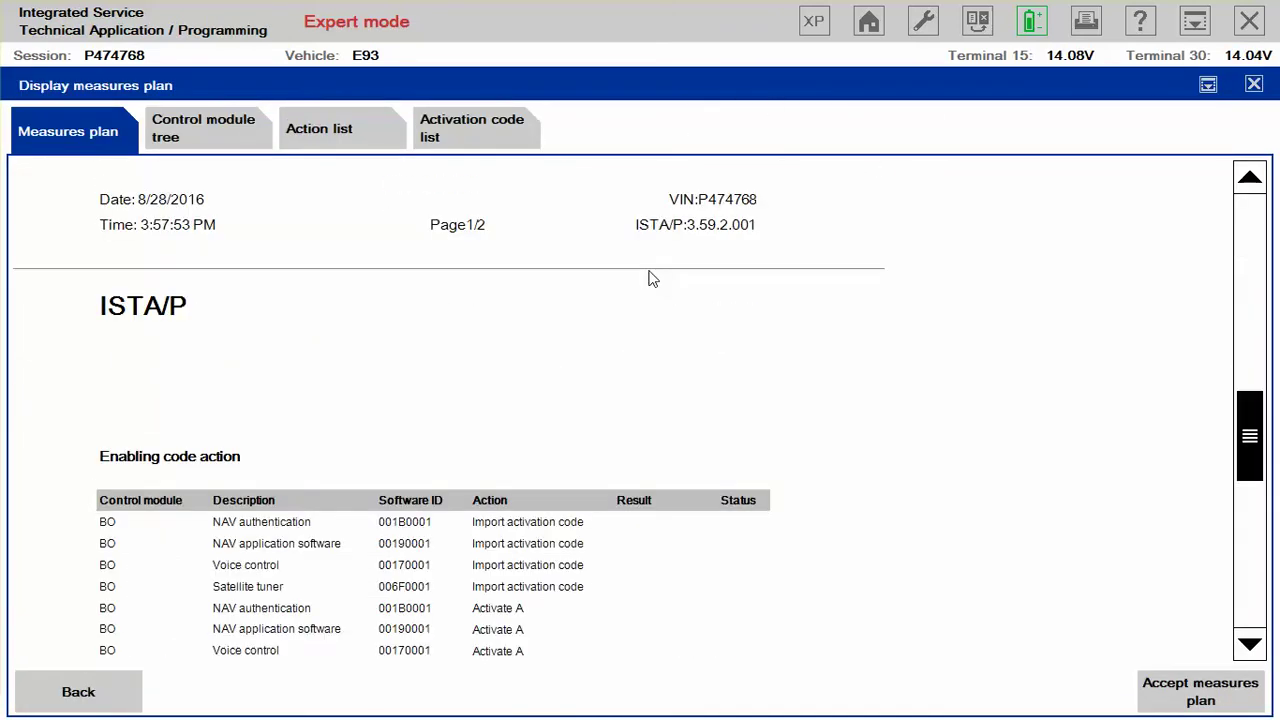
{"action": "scroll", "coordinate": [653, 284], "scroll_direction": "down", "scroll_amount": 3}
{"action": "scroll", "coordinate": [650, 282], "scroll_direction": "down", "scroll_amount": 5}
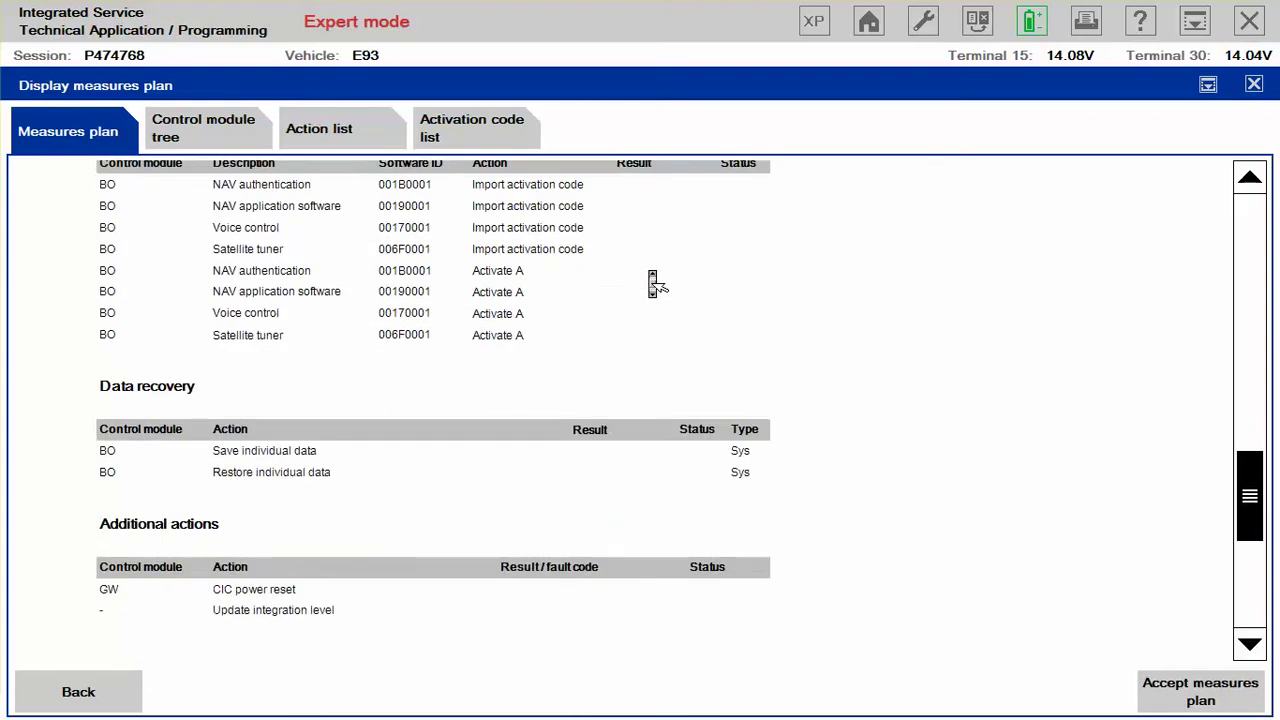
{"action": "scroll", "coordinate": [652, 285], "scroll_direction": "up", "scroll_amount": 2}
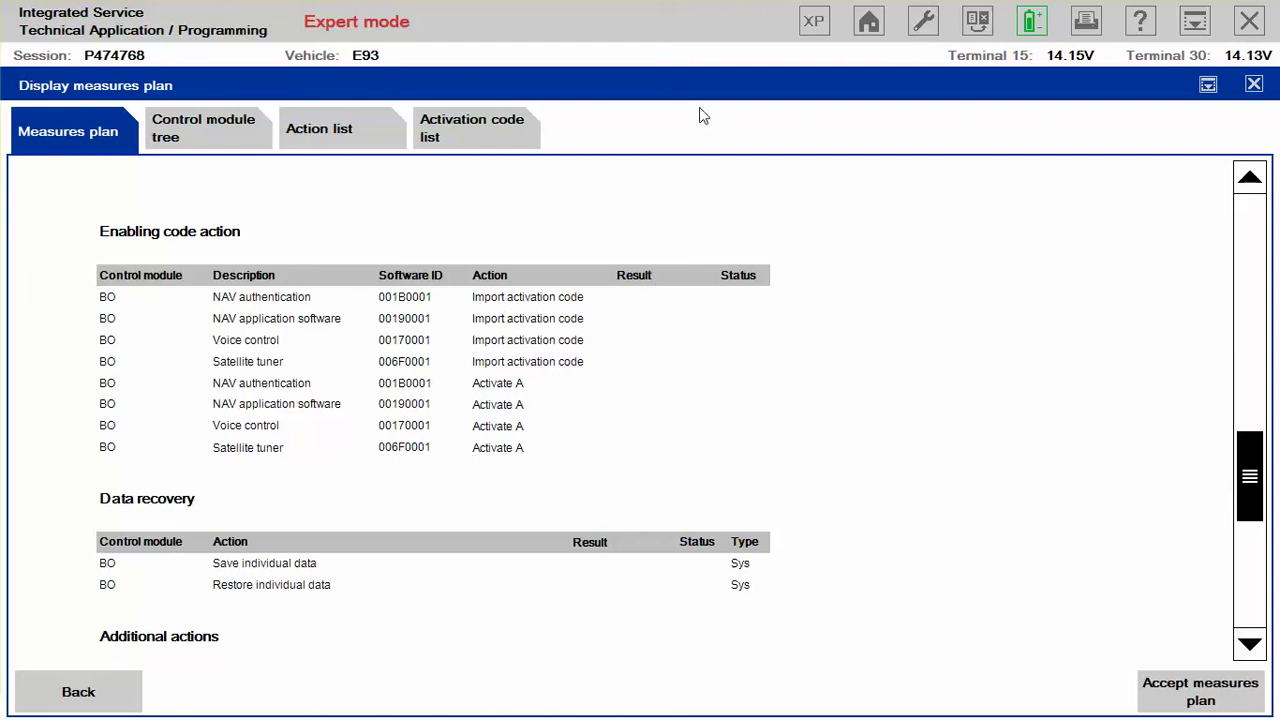
Step: Print the full measures plan to PDF, choosing the Documents library and starting a new folder there
{"action": "left_click", "coordinate": [1087, 20]}
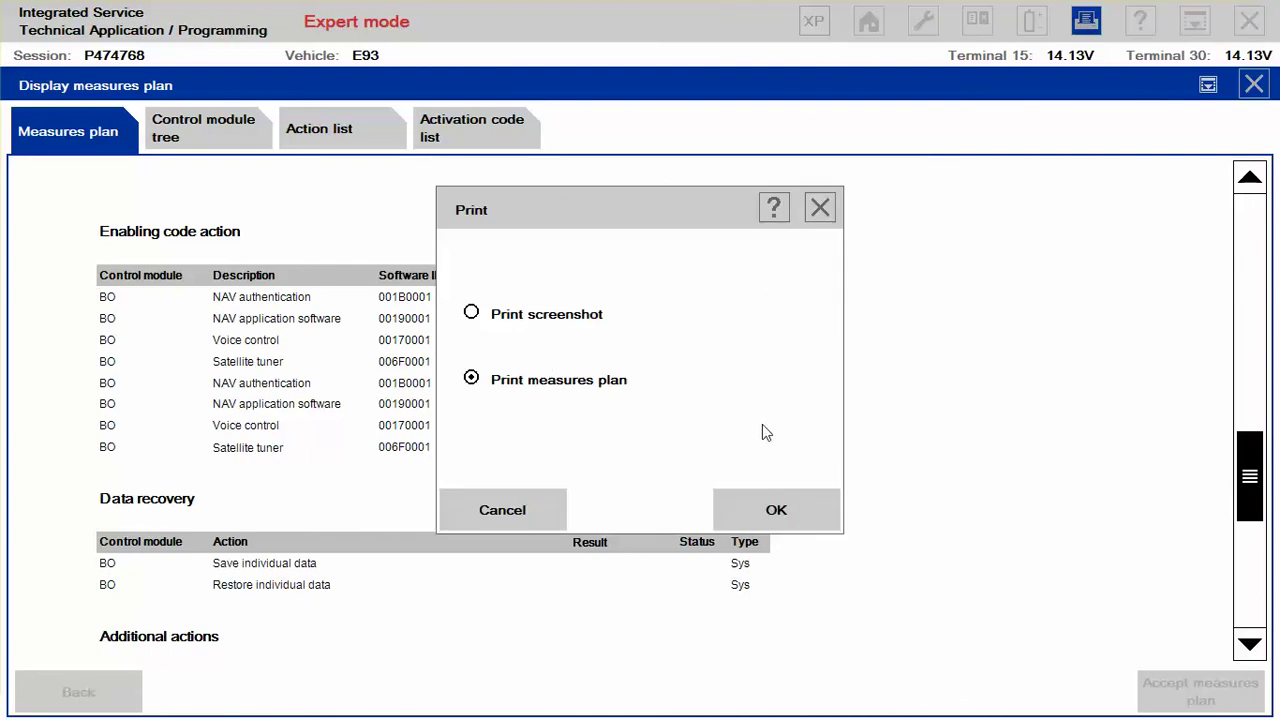
{"action": "left_click", "coordinate": [781, 511]}
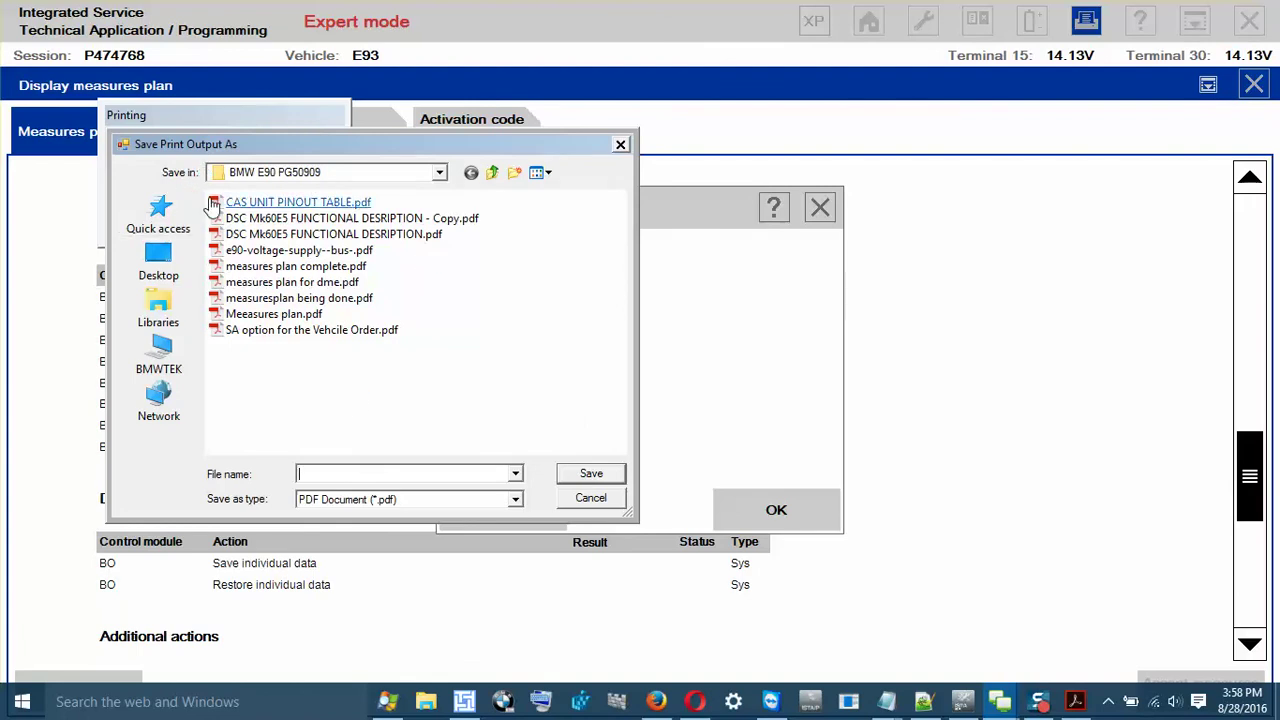
{"action": "left_click", "coordinate": [160, 310]}
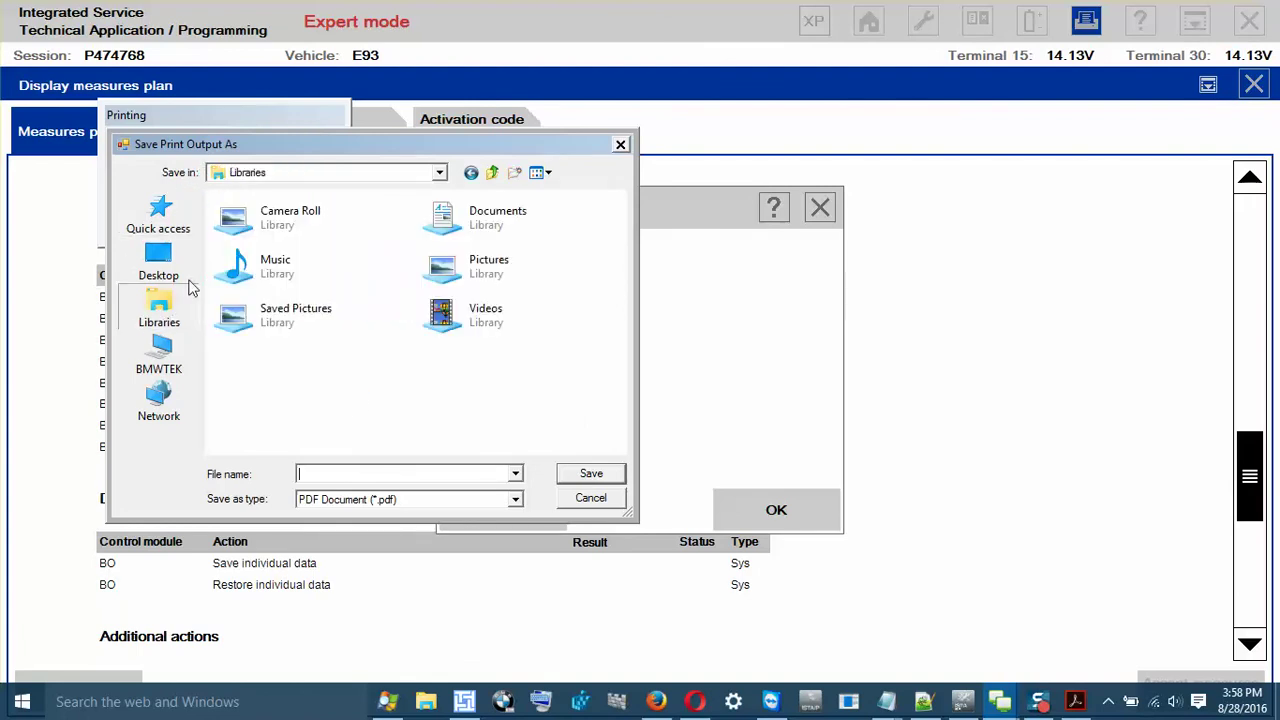
{"action": "double_click", "coordinate": [487, 220]}
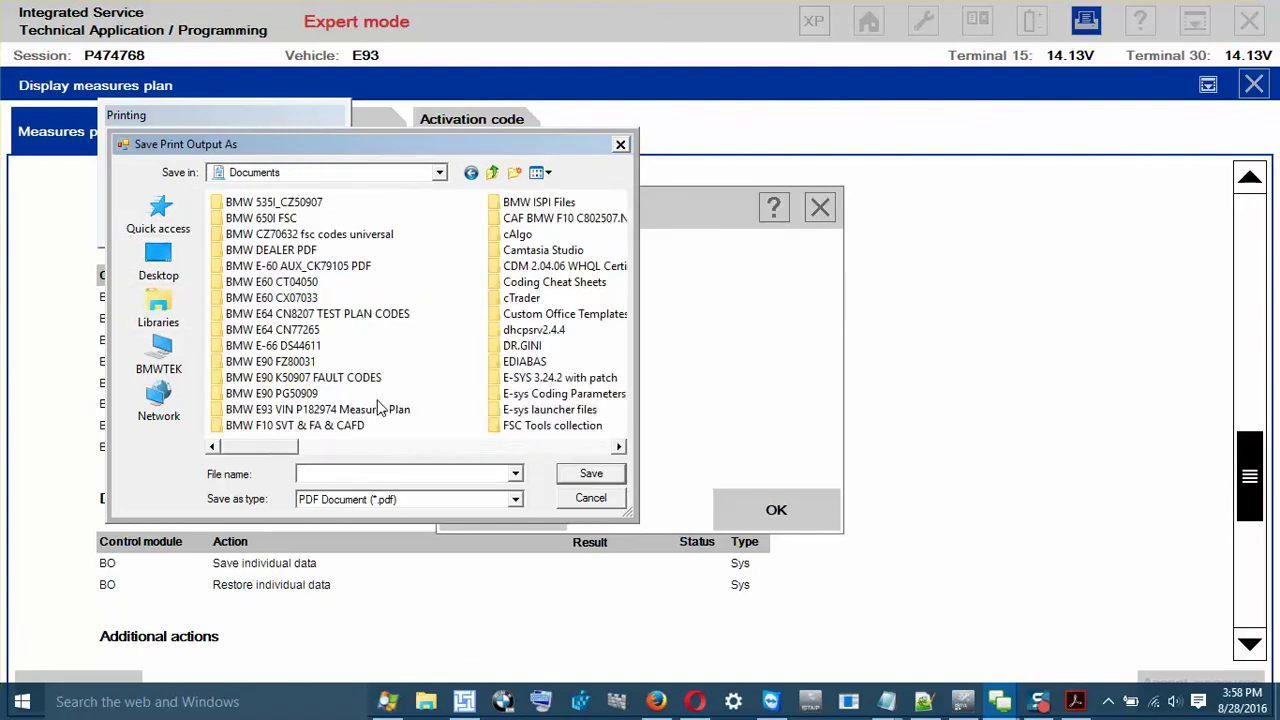
{"action": "left_click", "coordinate": [492, 175]}
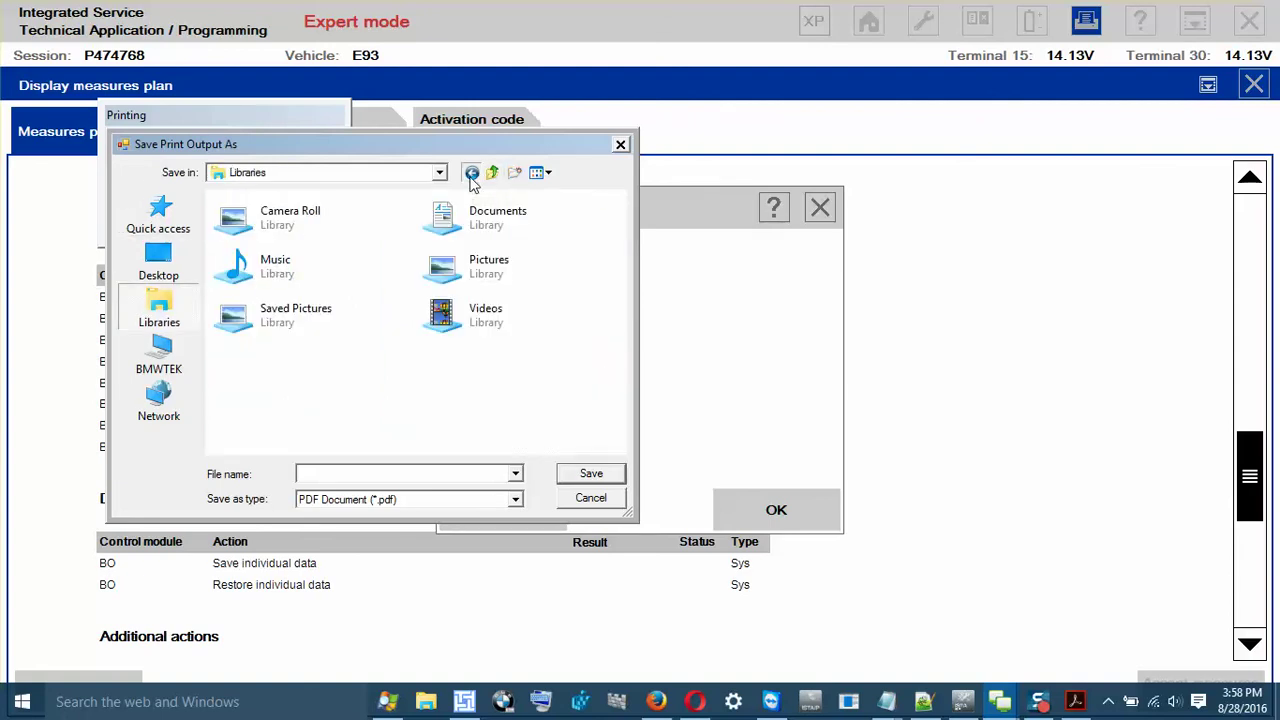
{"action": "left_click", "coordinate": [471, 174]}
{"action": "left_click", "coordinate": [492, 175]}
{"action": "double_click", "coordinate": [440, 215]}
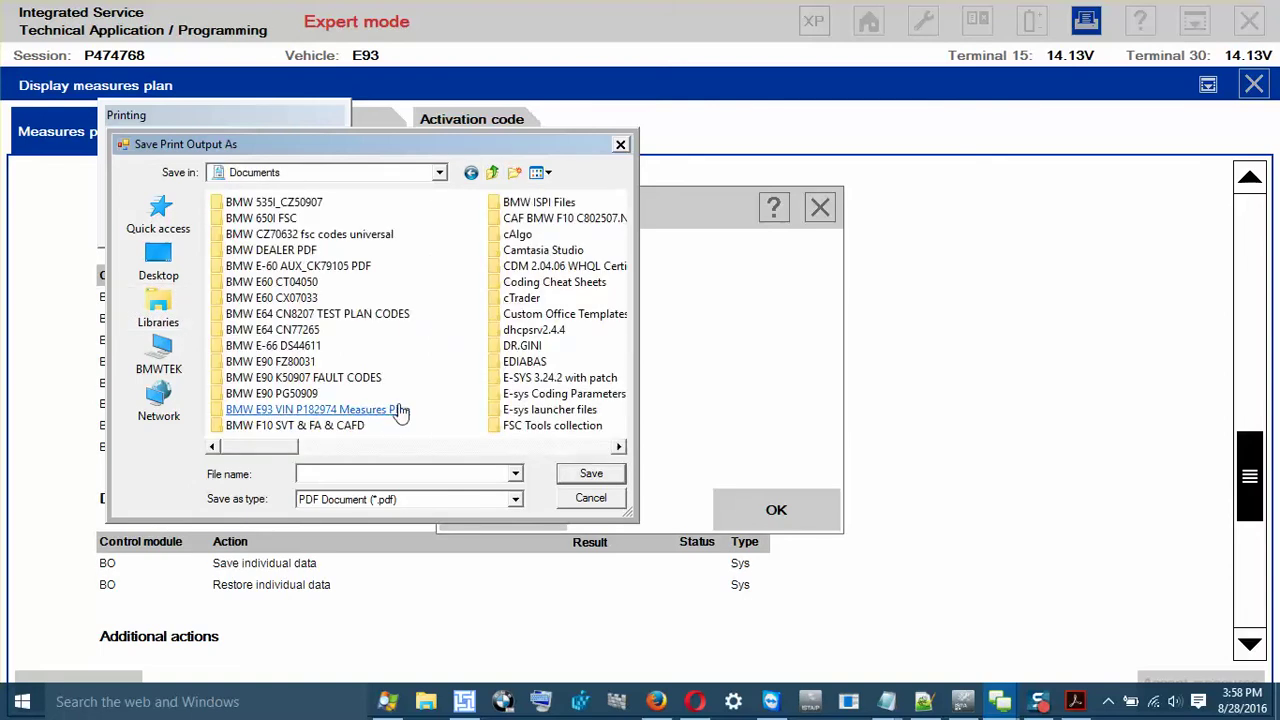
{"action": "left_click", "coordinate": [514, 172]}
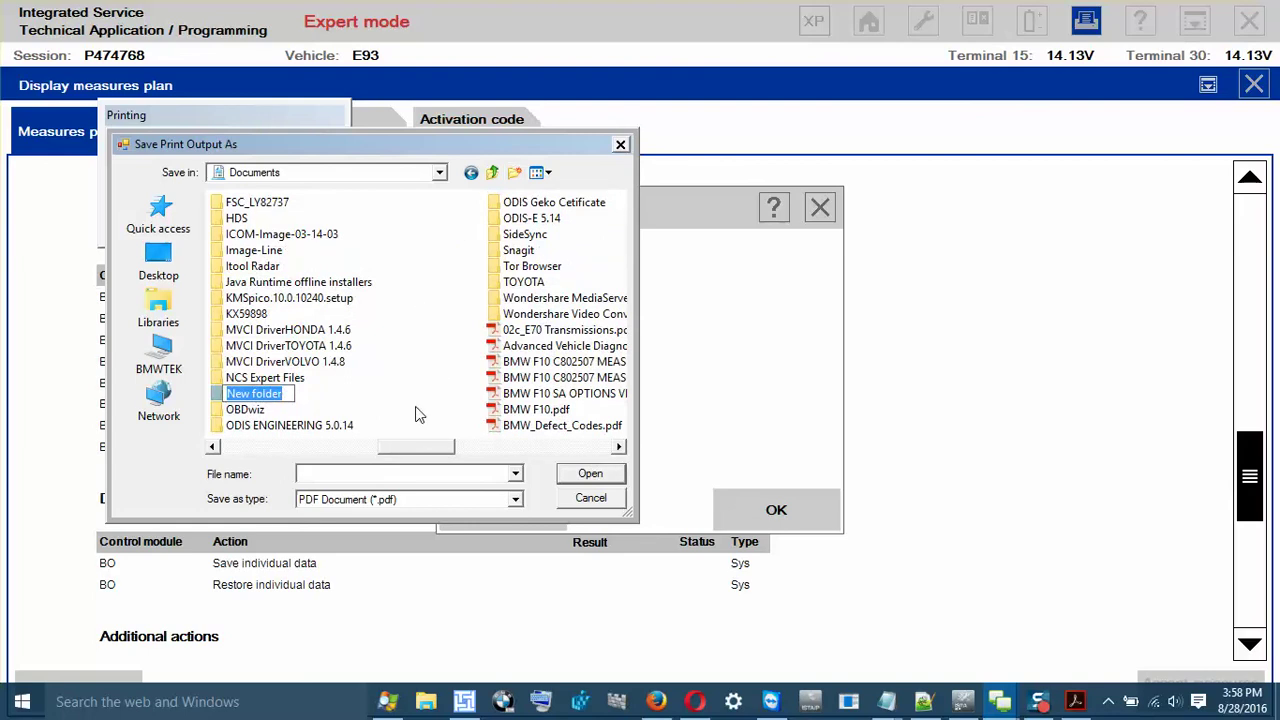
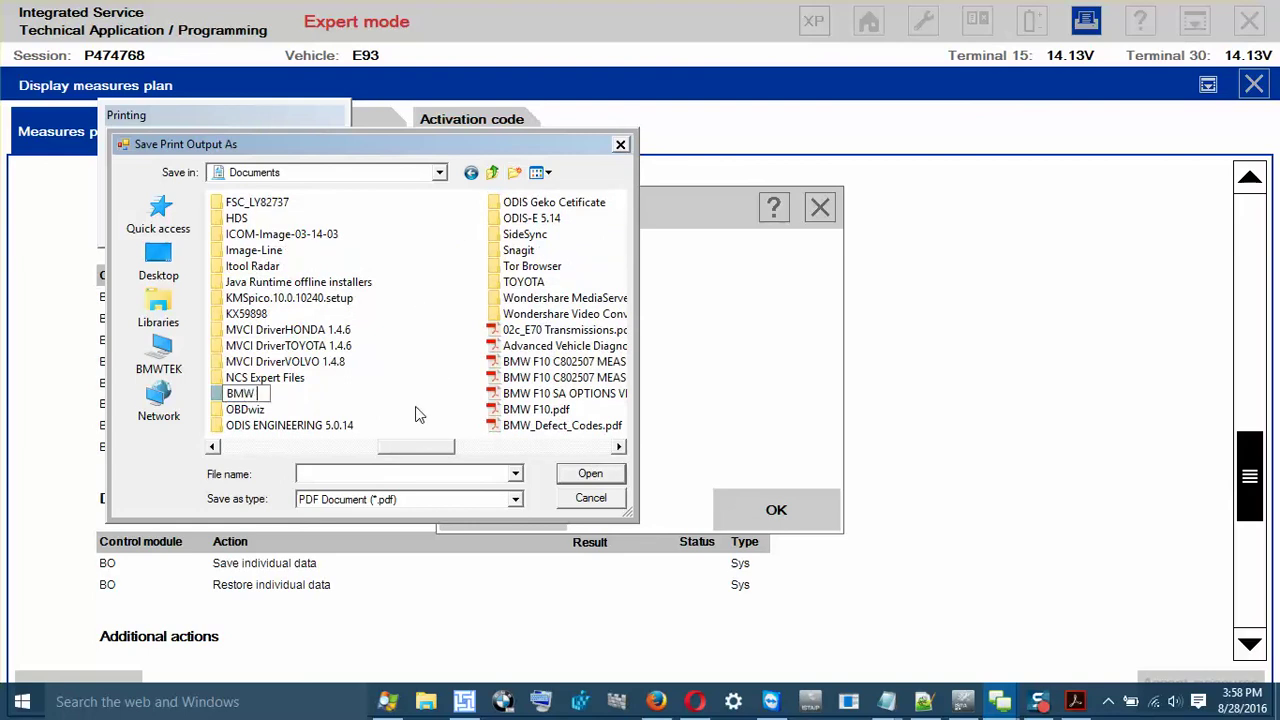
Step: Name the new folder 'BMW P474768' and save the measures plan in it as 'MEASURES PLAN'
{"action": "key", "text": "Return"}
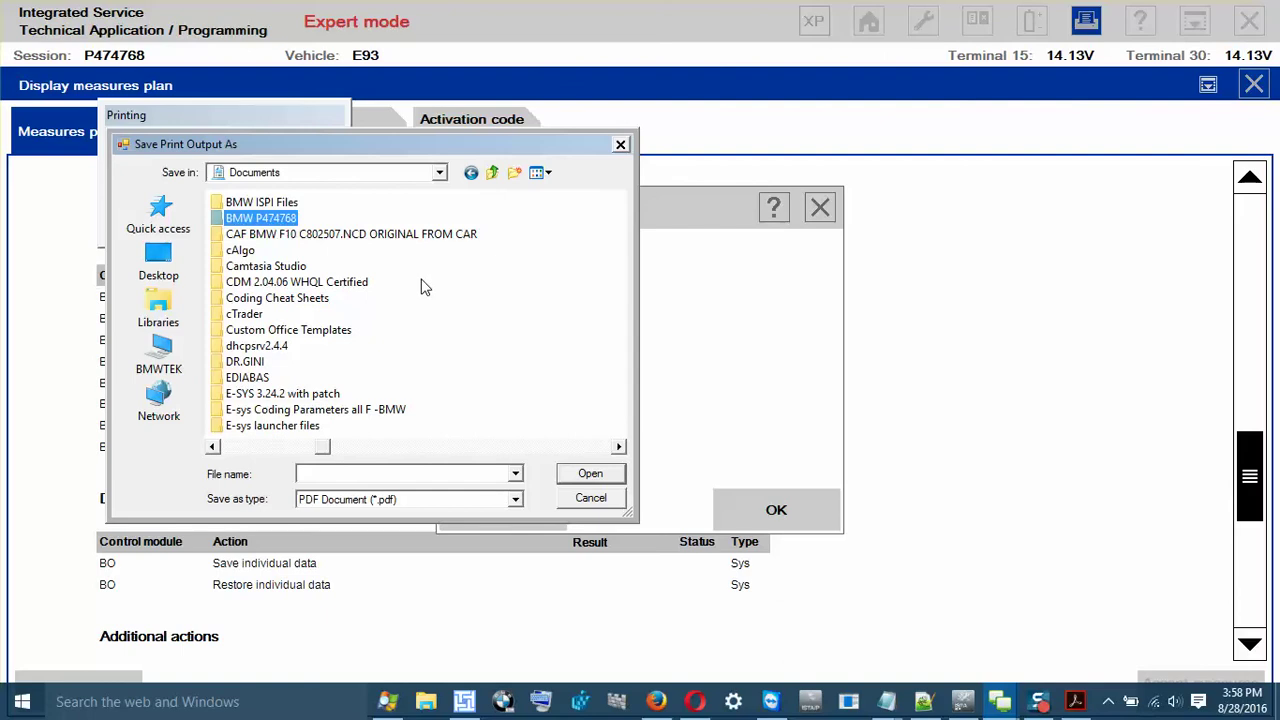
{"action": "left_click", "coordinate": [267, 221]}
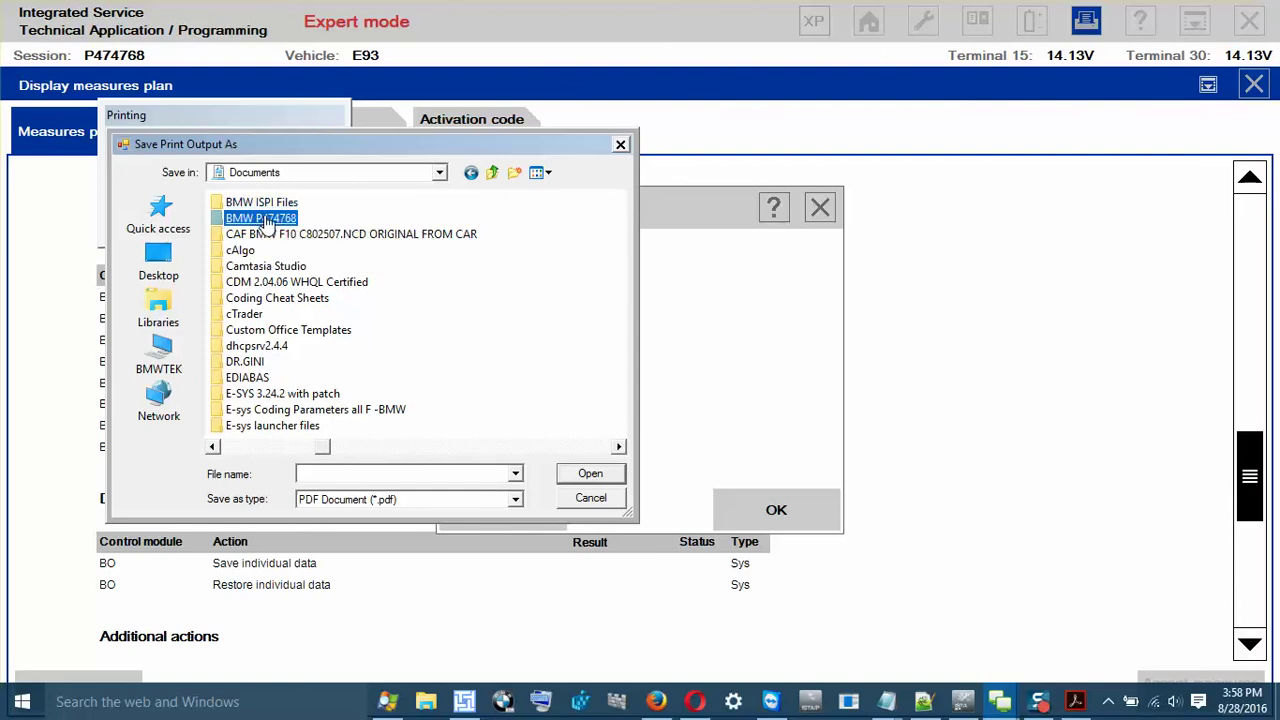
{"action": "double_click", "coordinate": [267, 221]}
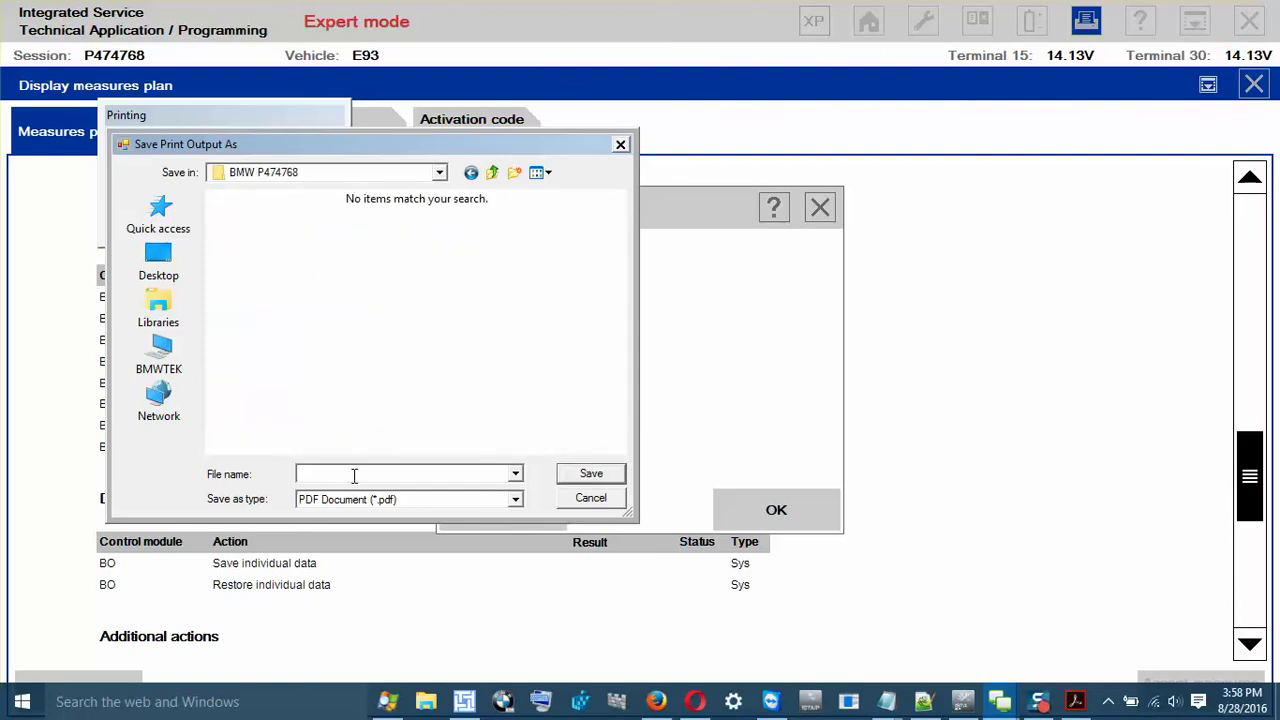
{"action": "type", "text": "MEASURES PLAN"}
{"action": "key", "text": "Return"}
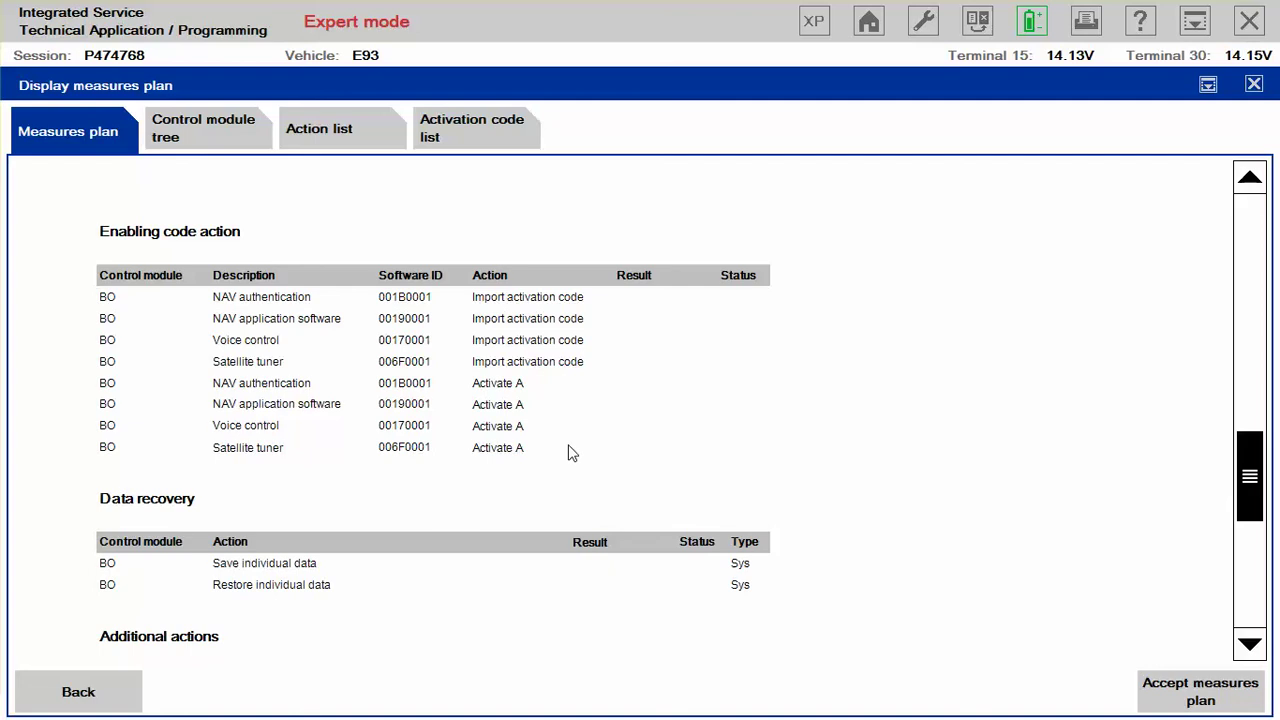
Step: Step through the Control module tree and Action list tabs to the Activation code list
{"action": "left_click", "coordinate": [193, 137]}
{"action": "left_click", "coordinate": [341, 136]}
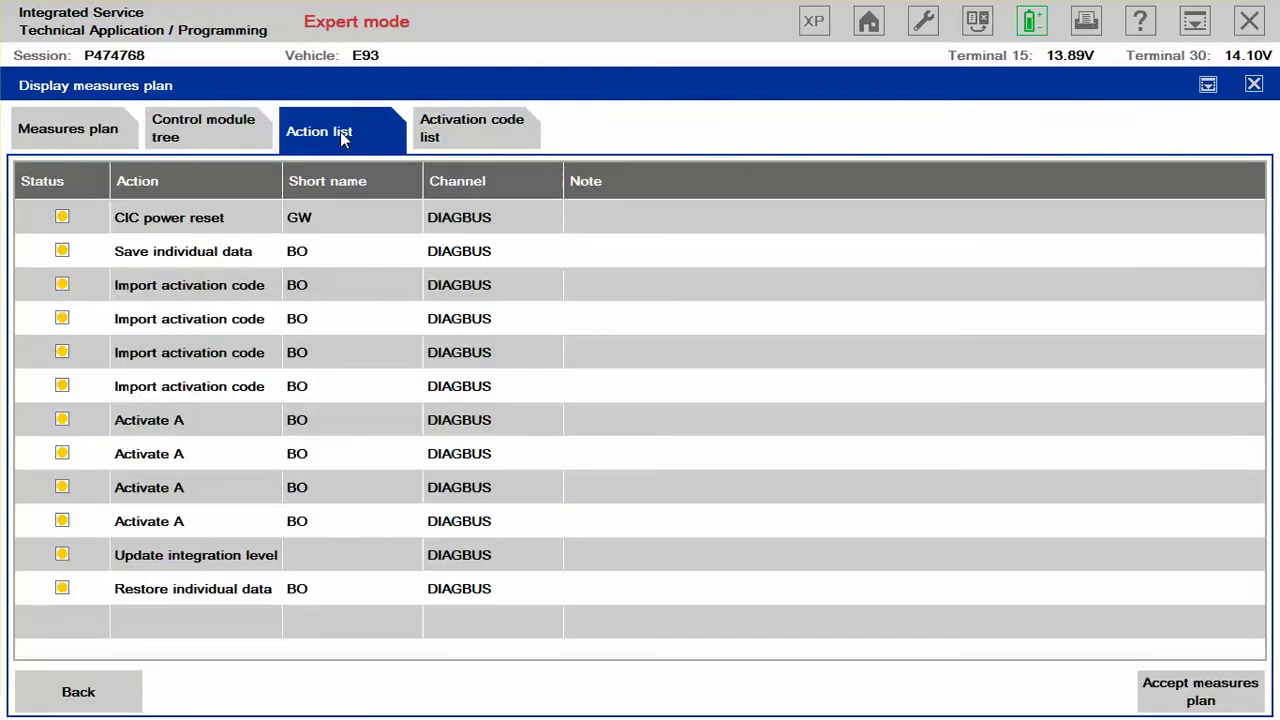
{"action": "left_click", "coordinate": [489, 129]}
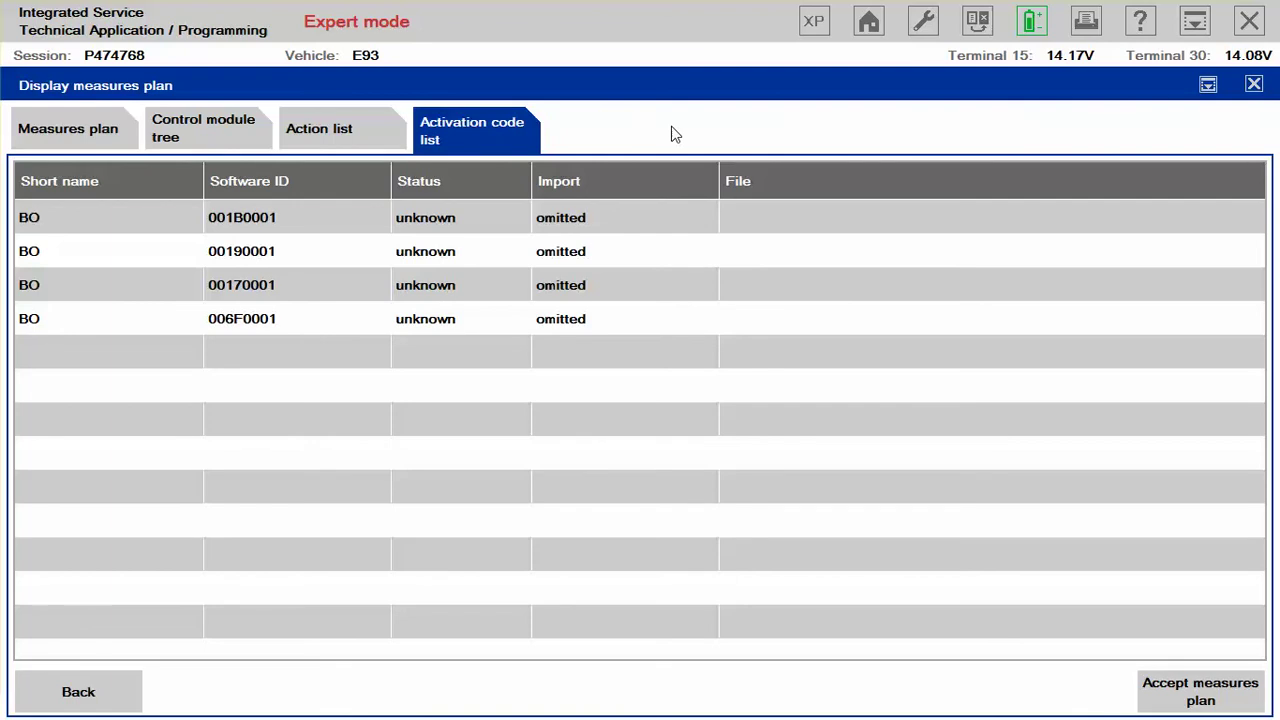
Step: Print the activation code list to a PDF named 'BO SOFTWARE ID'
{"action": "left_click", "coordinate": [1087, 20]}
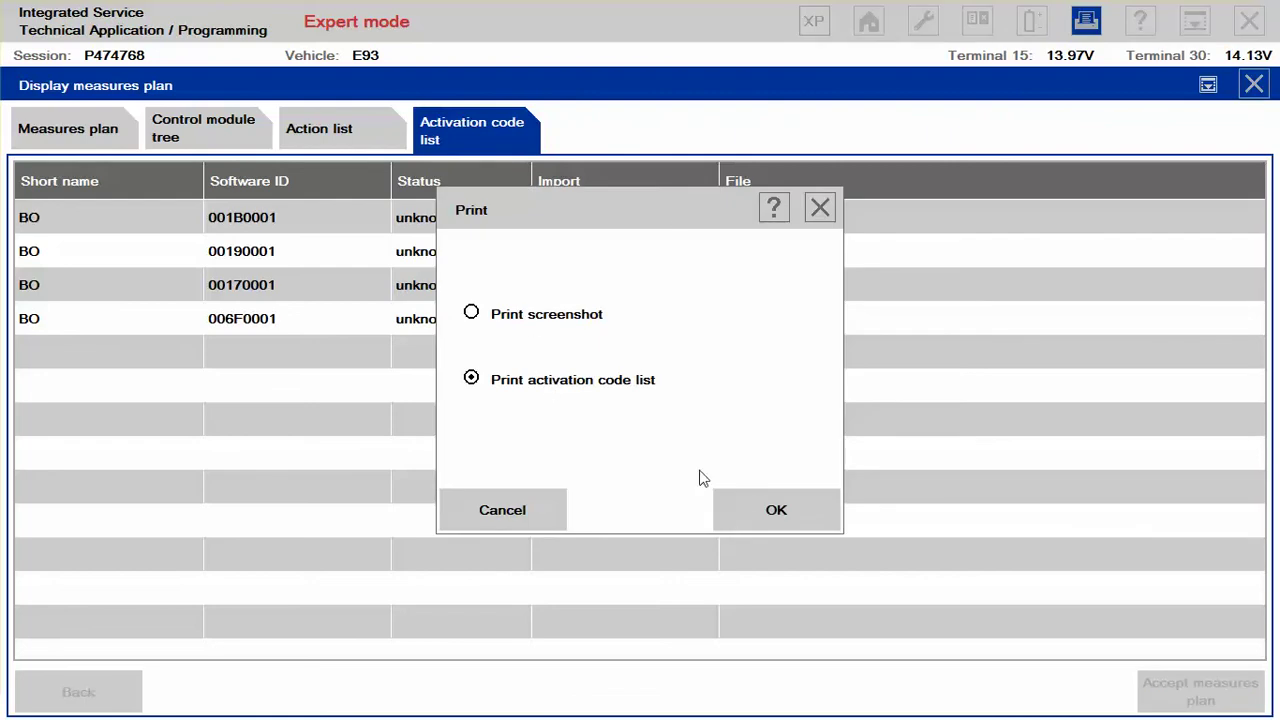
{"action": "left_click", "coordinate": [772, 510]}
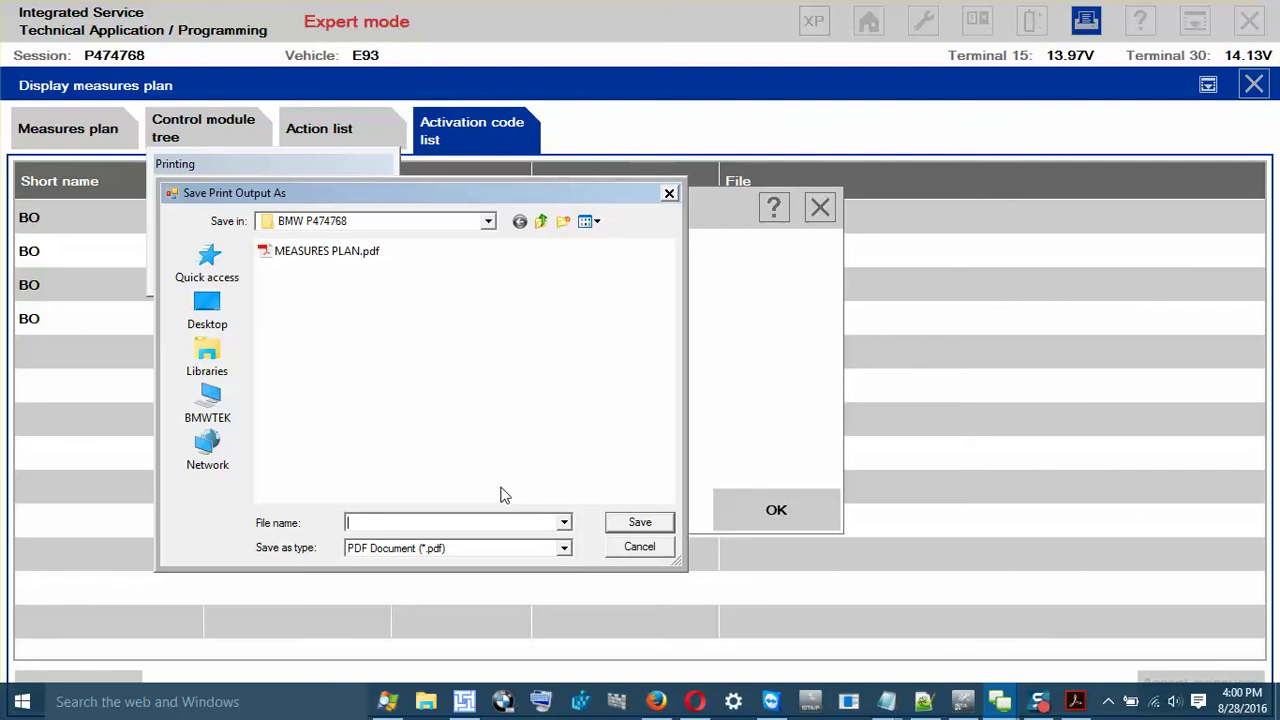
{"action": "type", "text": "BO SOFTWARE IDs"}
{"action": "key", "text": "Return"}
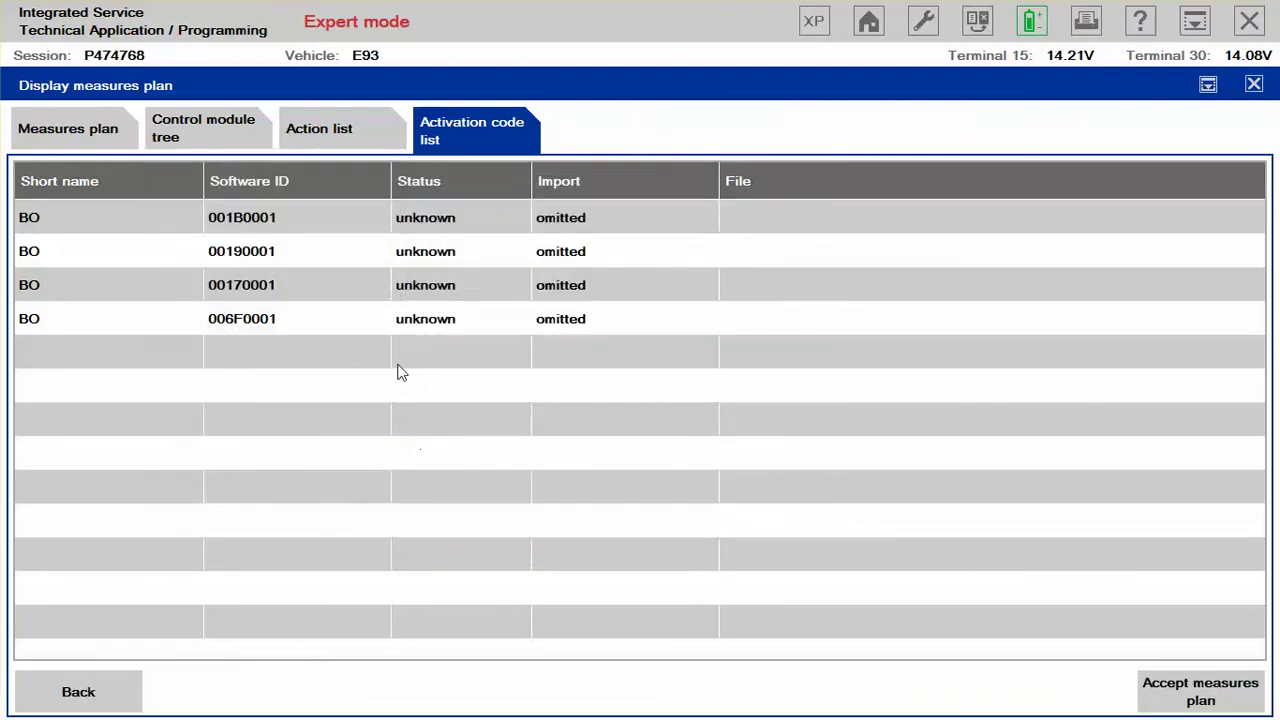
Step: From the Action list tab, print the list to a PDF named 'Action List'
{"action": "left_click", "coordinate": [337, 135]}
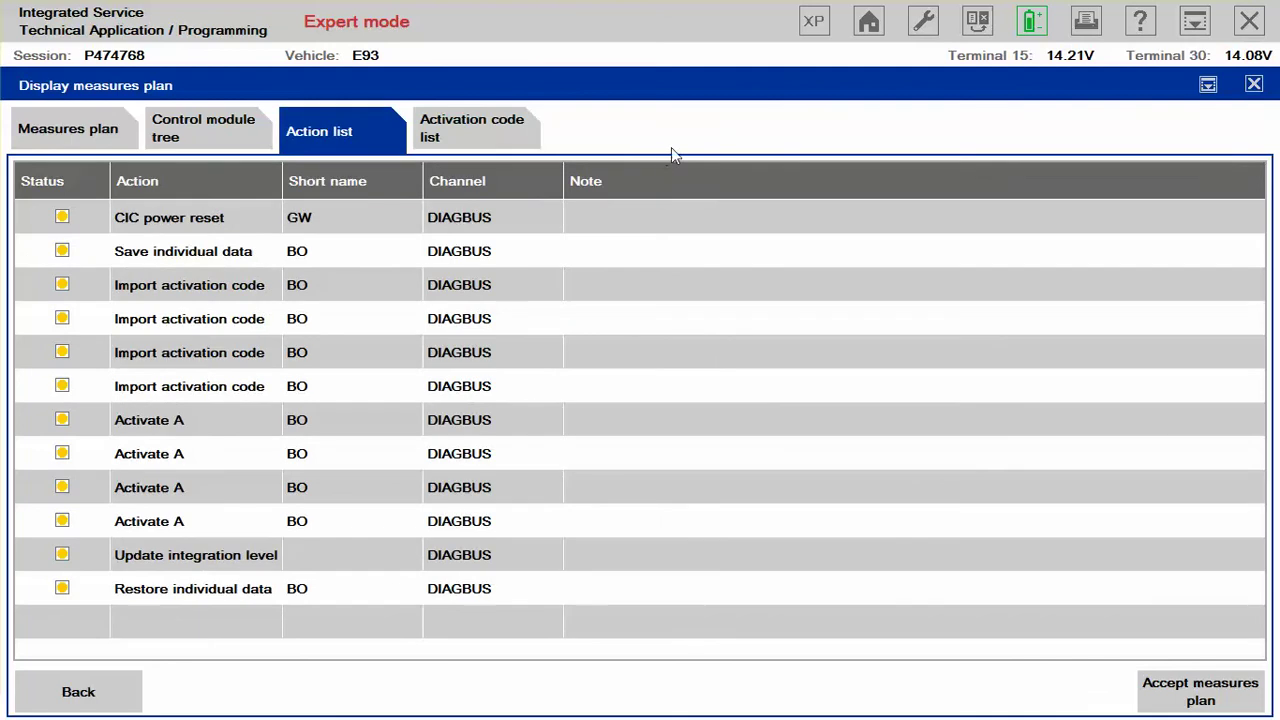
{"action": "left_click", "coordinate": [1082, 24]}
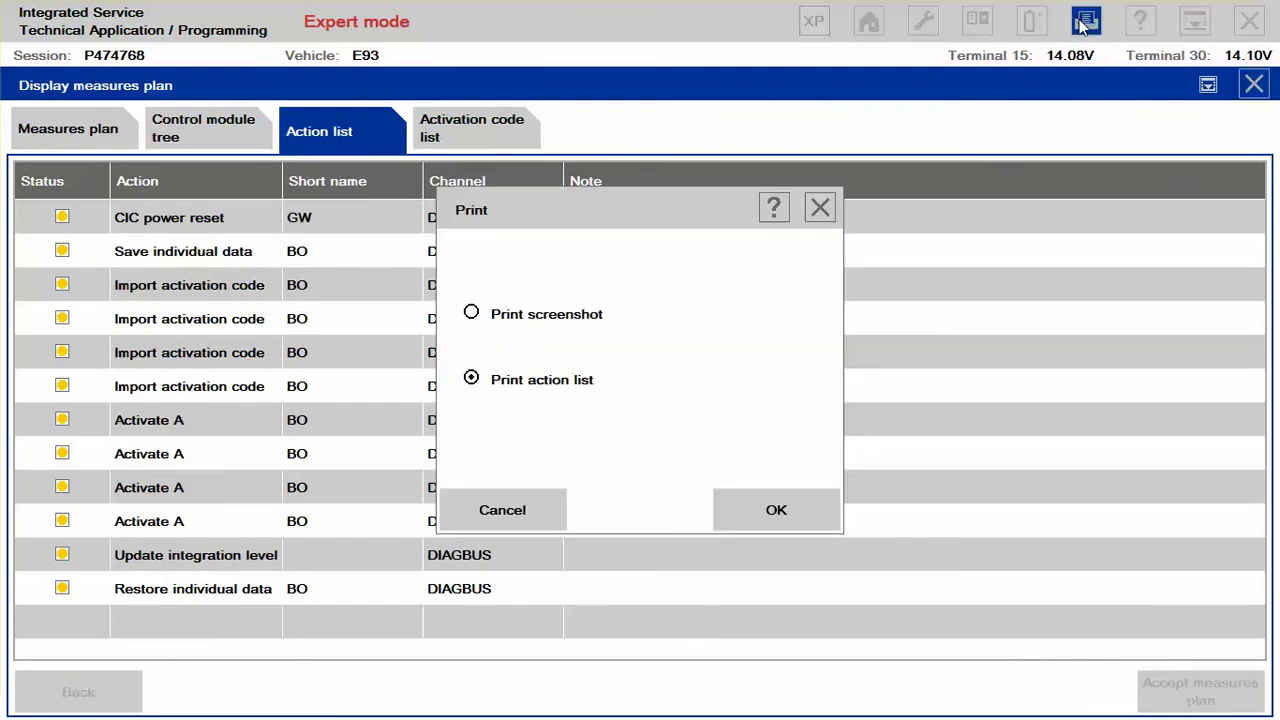
{"action": "left_click", "coordinate": [777, 512]}
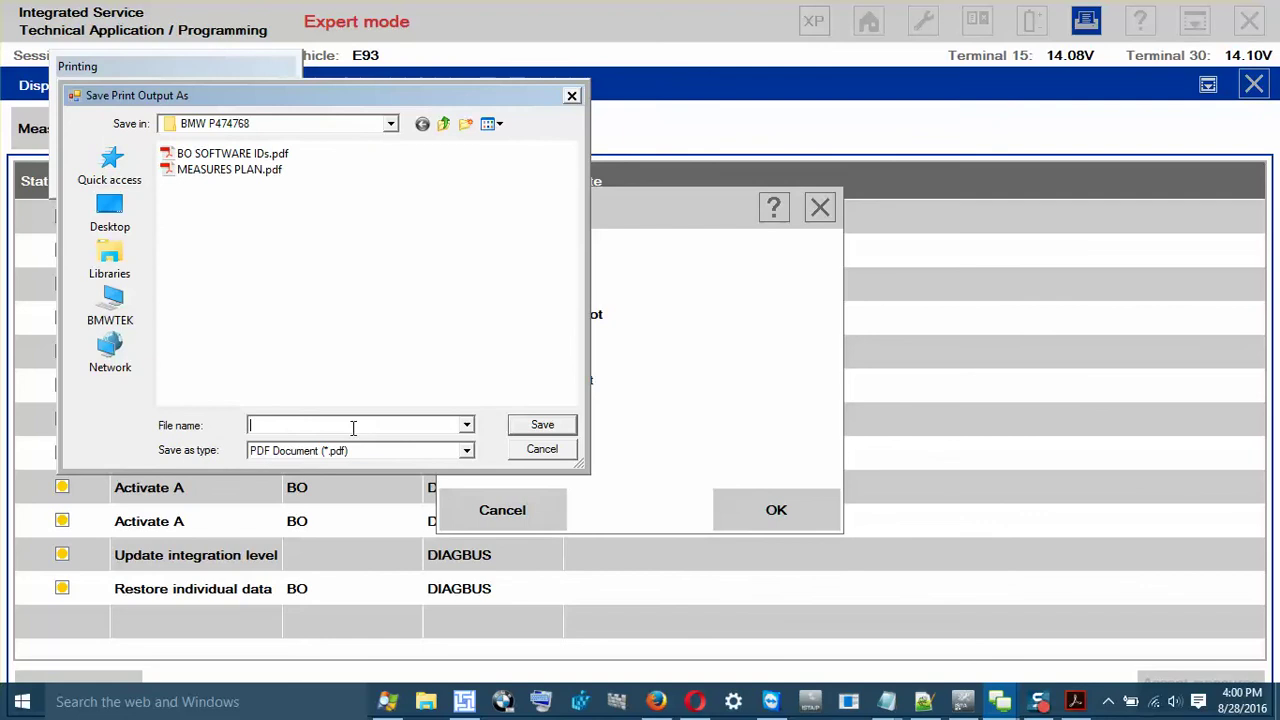
{"action": "left_click_drag", "start_coordinate": [320, 101], "coordinate": [466, 231]}
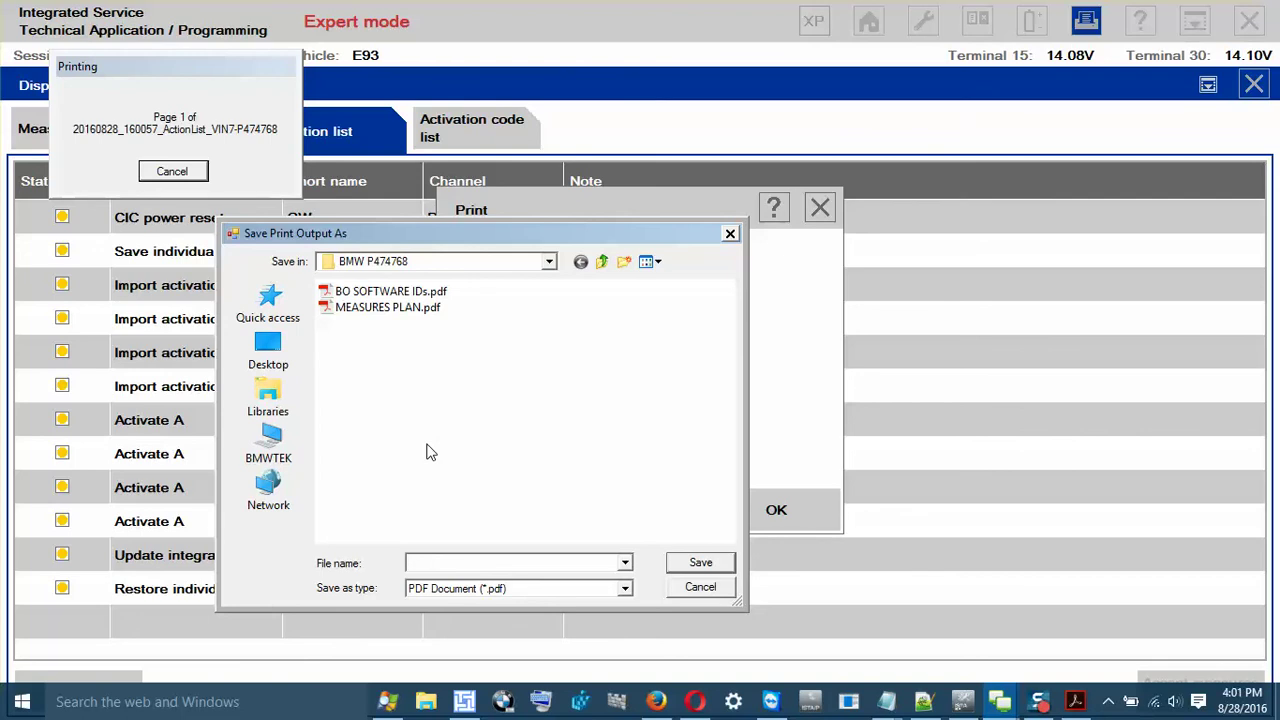
{"action": "type", "text": "aC"}
{"action": "key", "text": "BackSpace"}
{"action": "key", "text": "BackSpace"}
{"action": "type", "text": "Action List"}
{"action": "key", "text": "Return"}
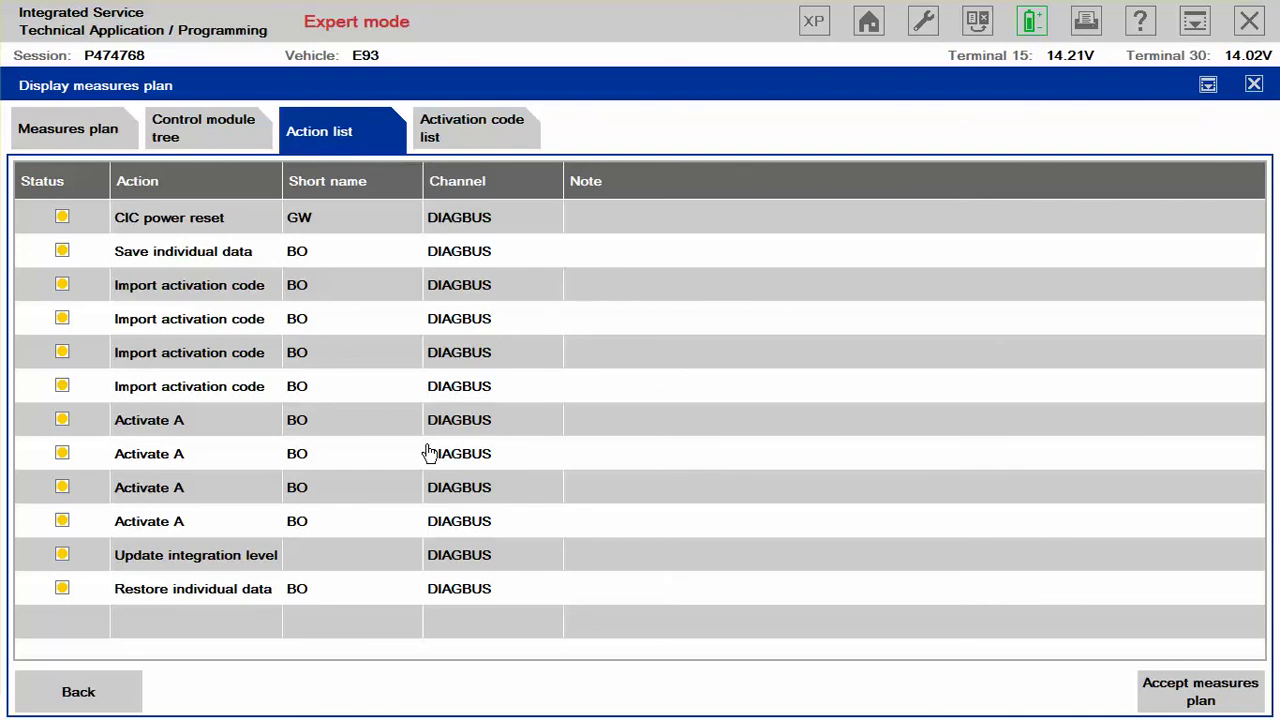
Step: Glance at the control module tree, then scroll through BO's eight enabling code actions in the measures plan
{"action": "left_click", "coordinate": [226, 139]}
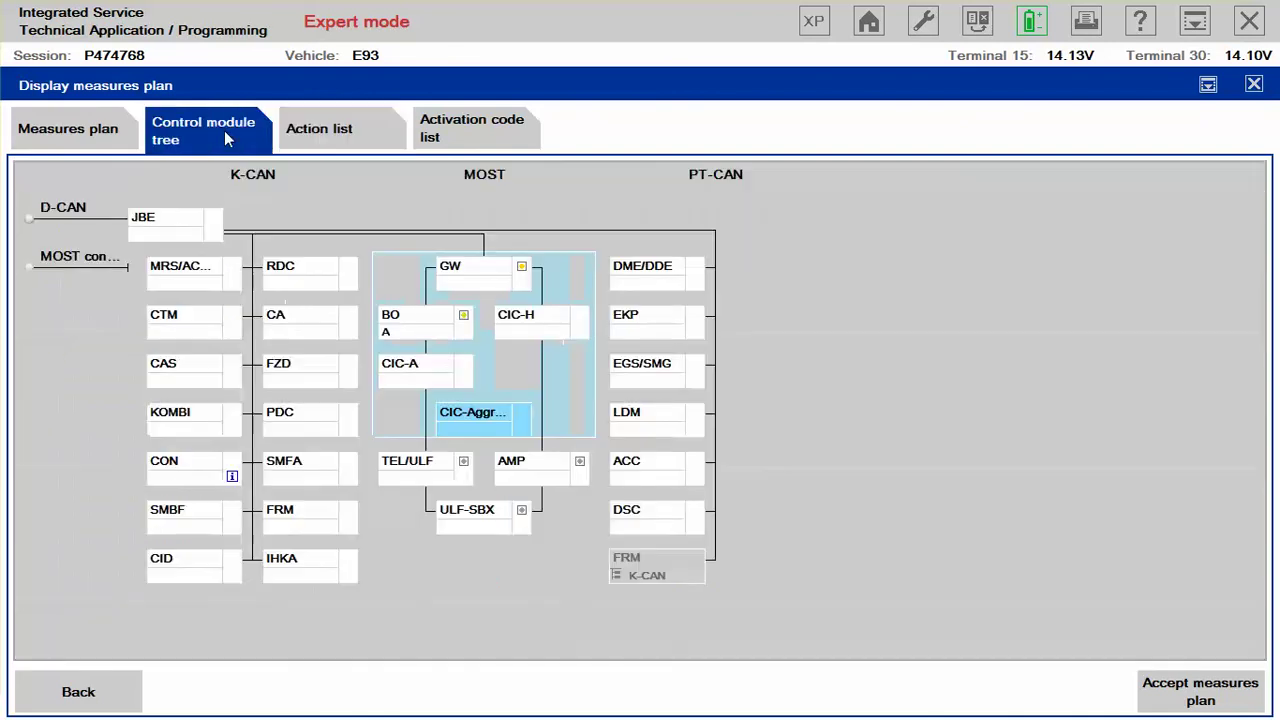
{"action": "left_click", "coordinate": [70, 140]}
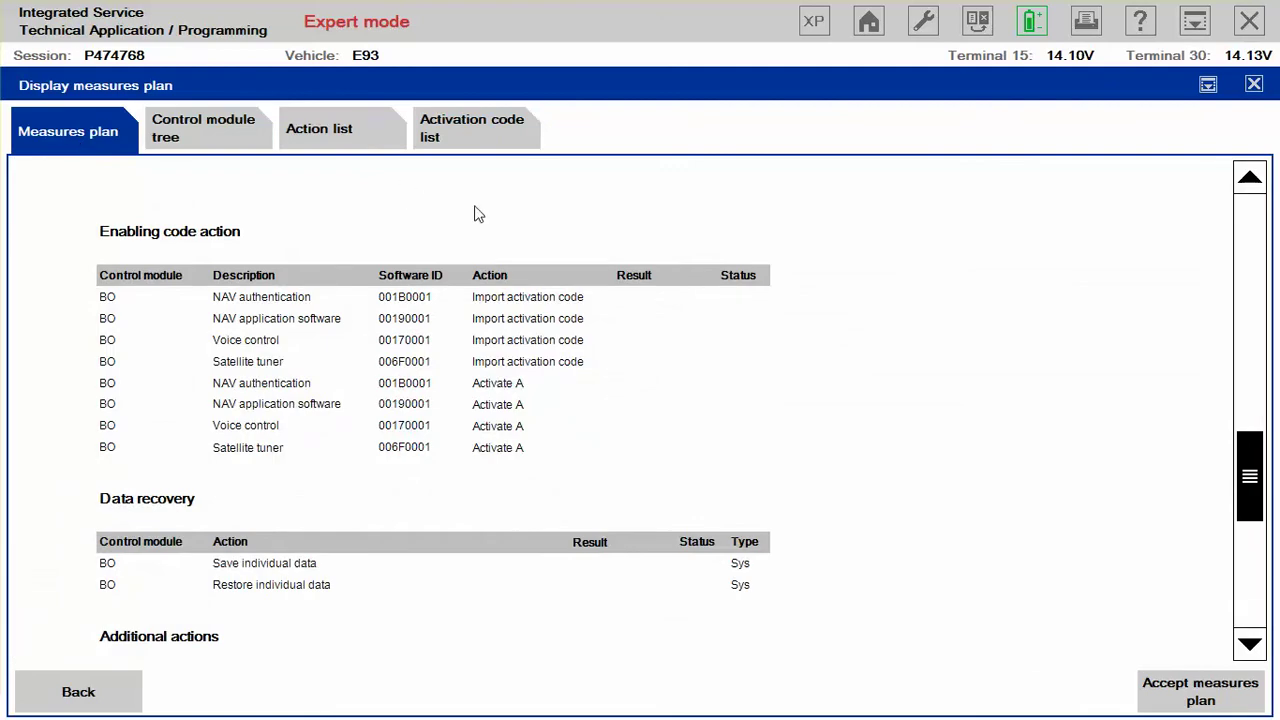
{"action": "scroll", "coordinate": [815, 276], "scroll_direction": "down", "scroll_amount": 5}
{"action": "scroll", "coordinate": [815, 276], "scroll_direction": "up", "scroll_amount": 10}
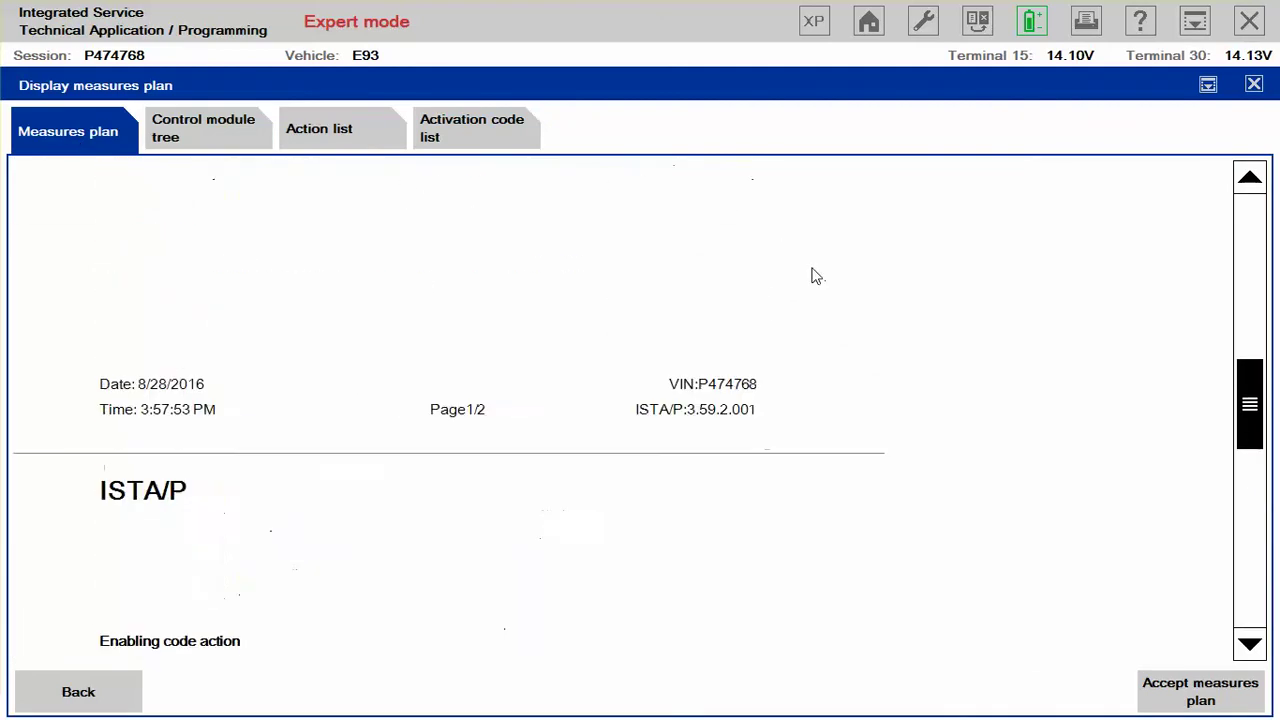
{"action": "scroll", "coordinate": [815, 280], "scroll_direction": "down", "scroll_amount": 6}
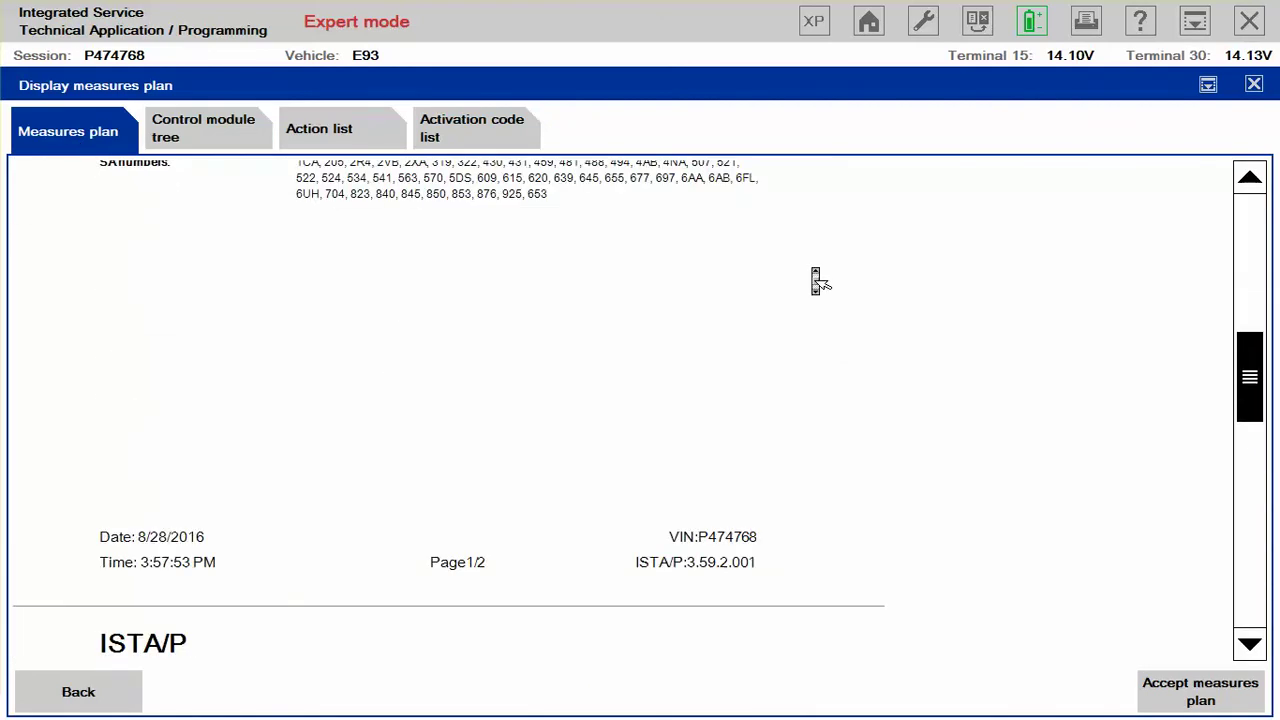
{"action": "scroll", "coordinate": [815, 278], "scroll_direction": "up", "scroll_amount": 2}
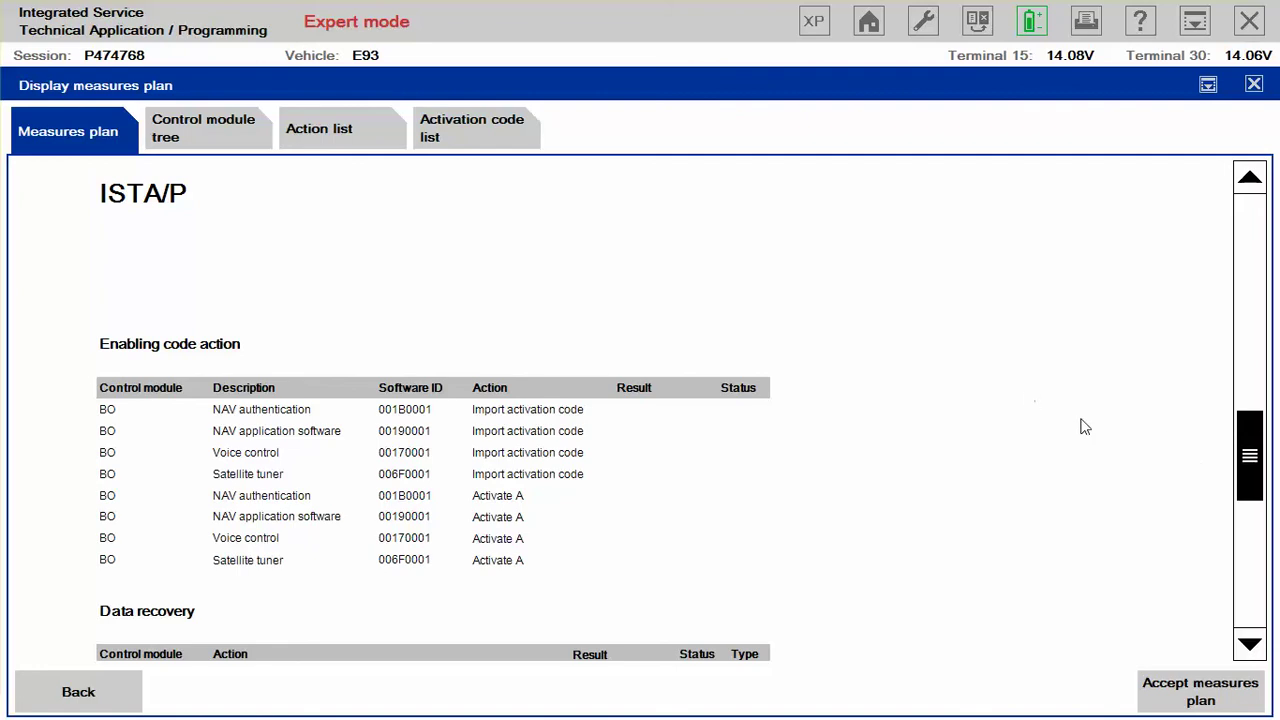
Step: Accept the measures plan so execution begins, after briefly toggling the Windows Start screen
{"action": "key", "text": "super"}
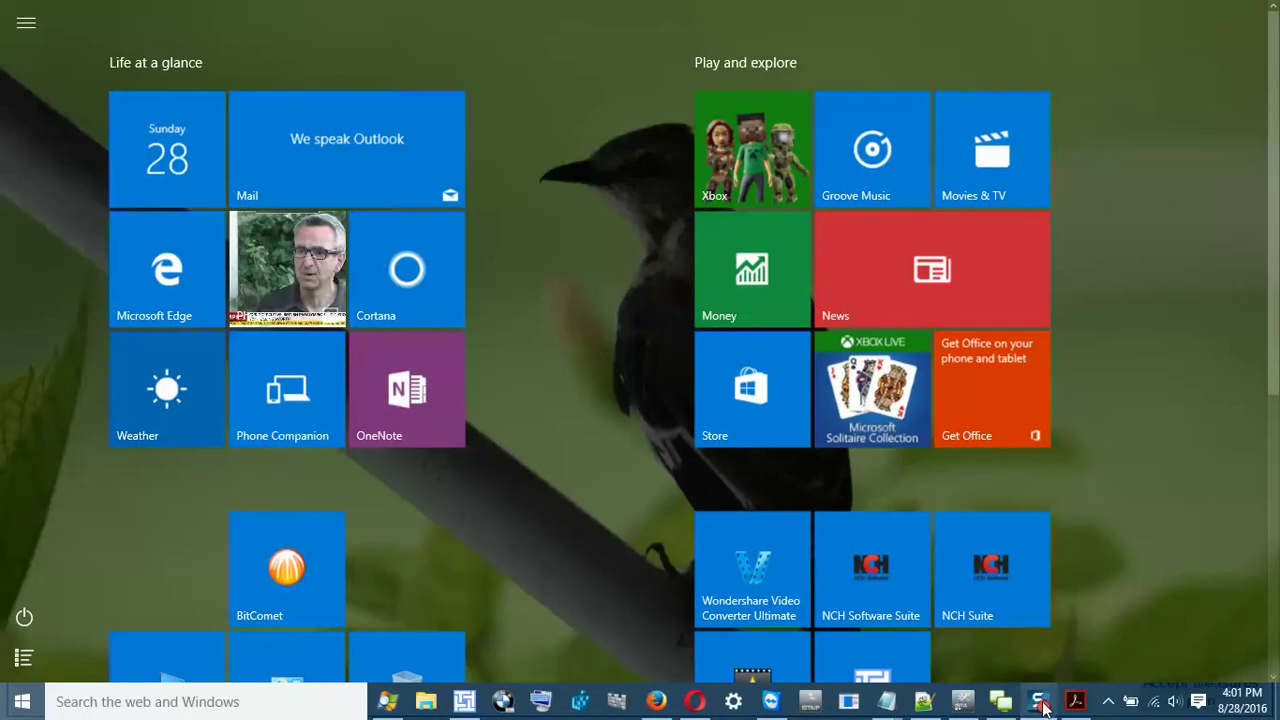
{"action": "key", "text": "super"}
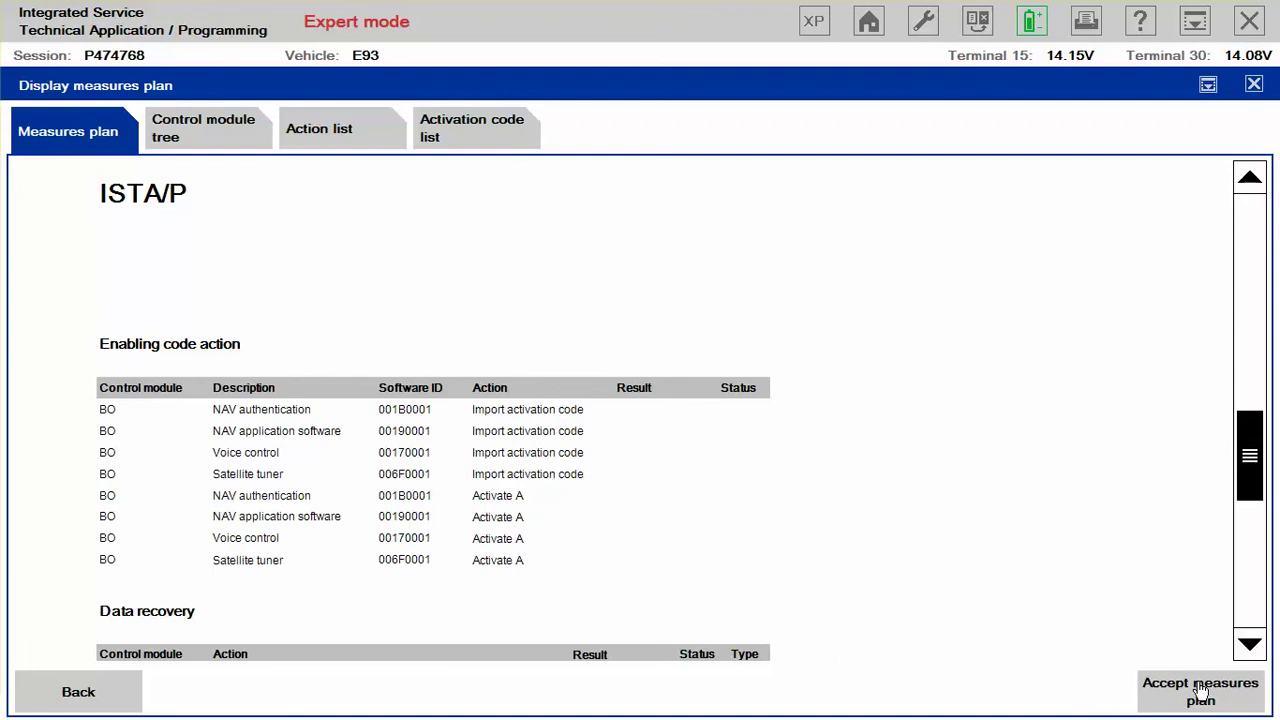
{"action": "left_click", "coordinate": [1197, 690]}
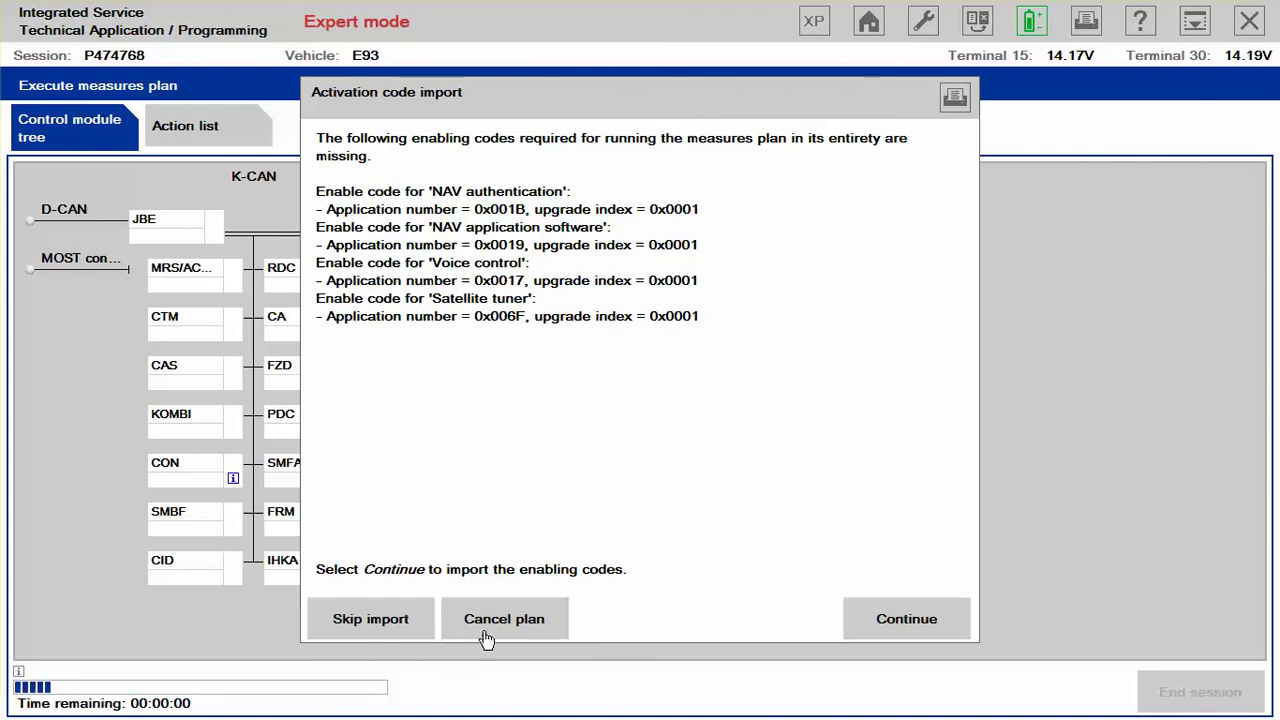
Step: Dismiss the activation code import prompt and OK the gateway repair warning
{"action": "left_click", "coordinate": [518, 626]}
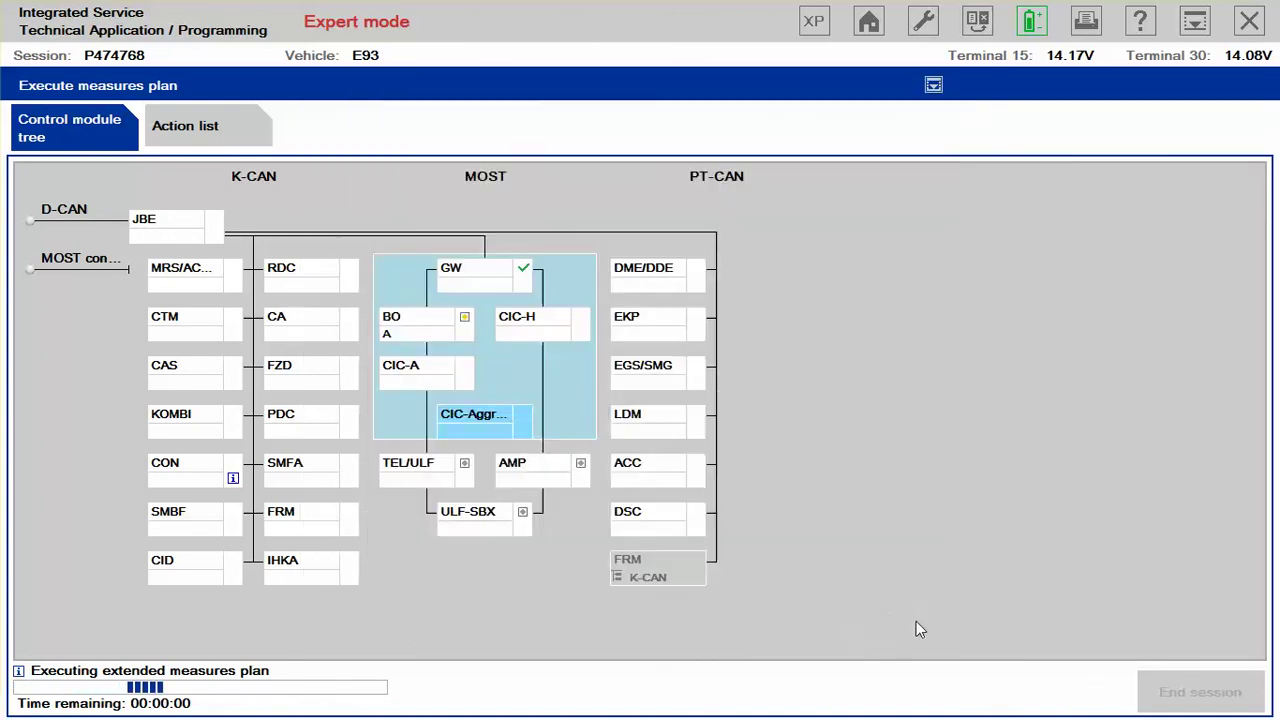
{"action": "left_click", "coordinate": [908, 621]}
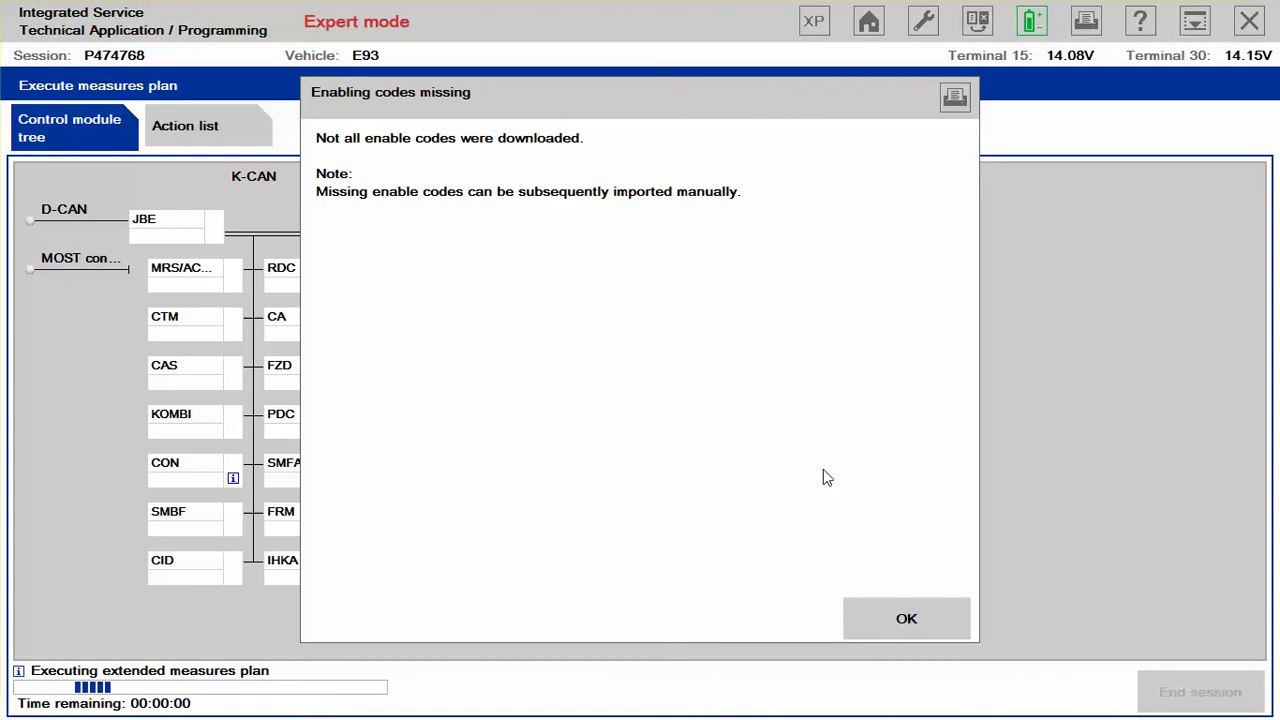
Step: Acknowledge the missing enabling codes notice and skip importing them
{"action": "left_click", "coordinate": [901, 614]}
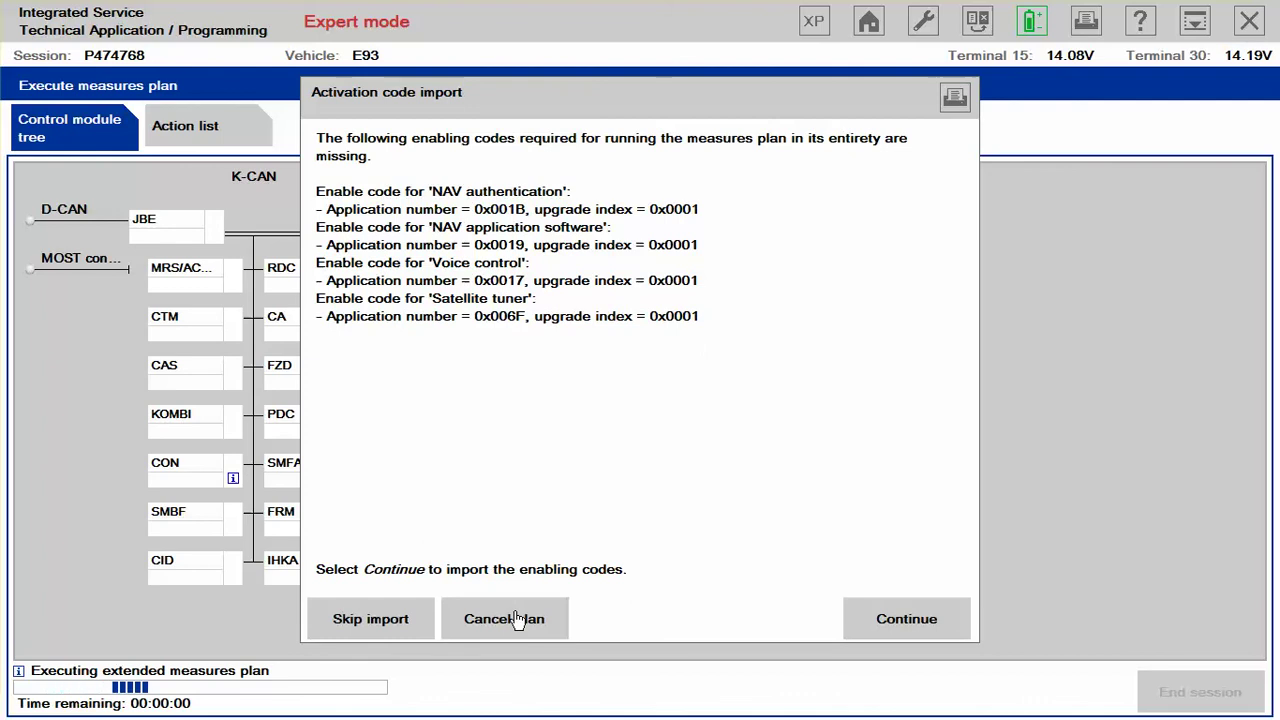
{"action": "left_click", "coordinate": [370, 619]}
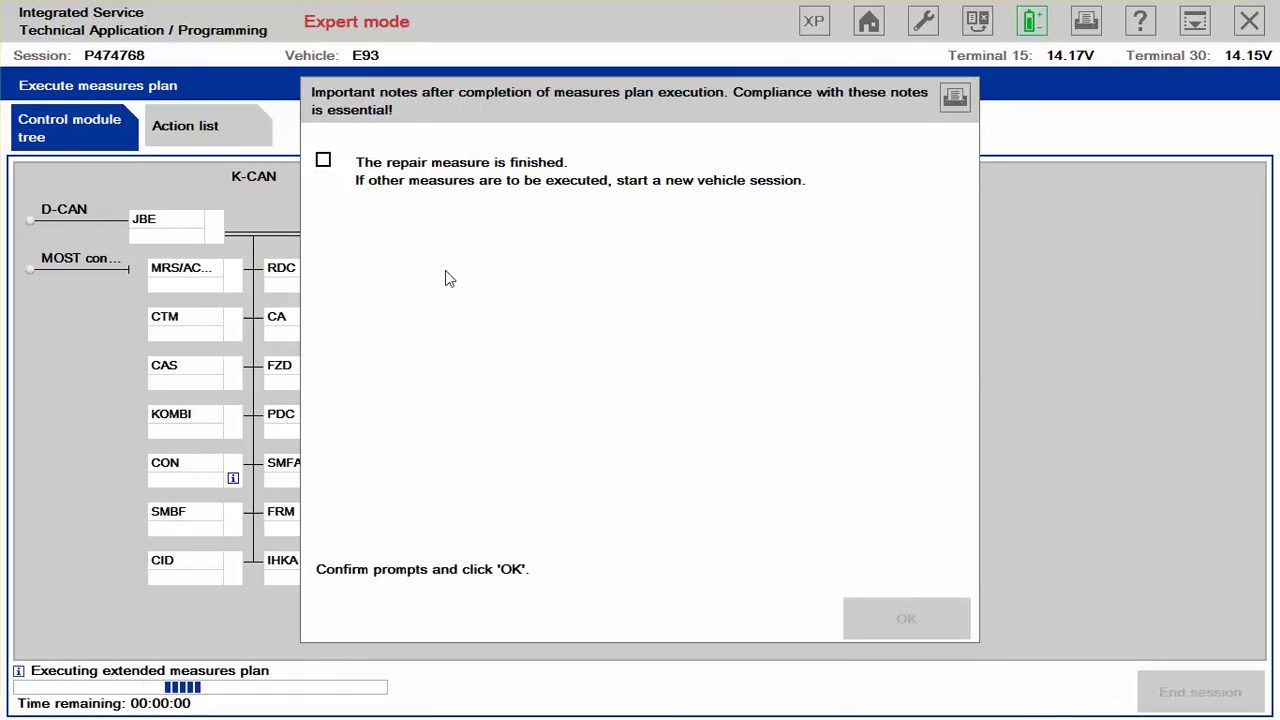
Step: Tick 'The repair measure is finished' and confirm the completion notes with OK
{"action": "left_click", "coordinate": [323, 161]}
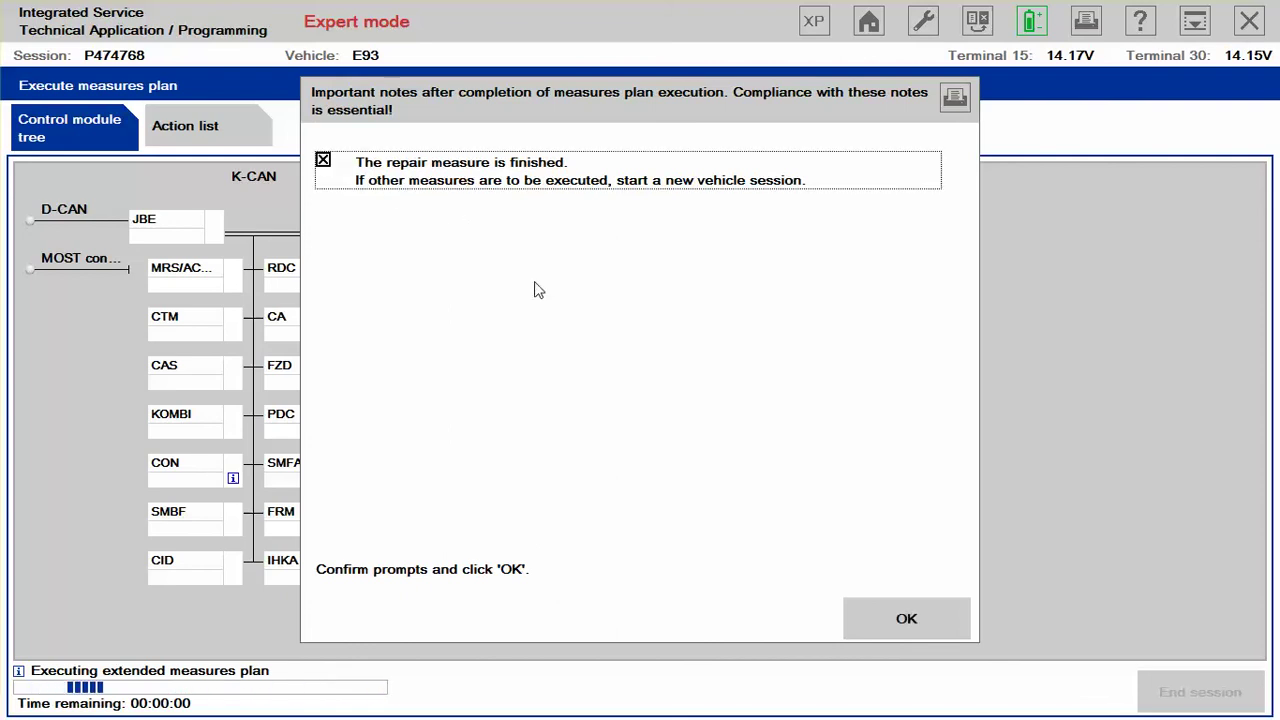
{"action": "left_click", "coordinate": [882, 615]}
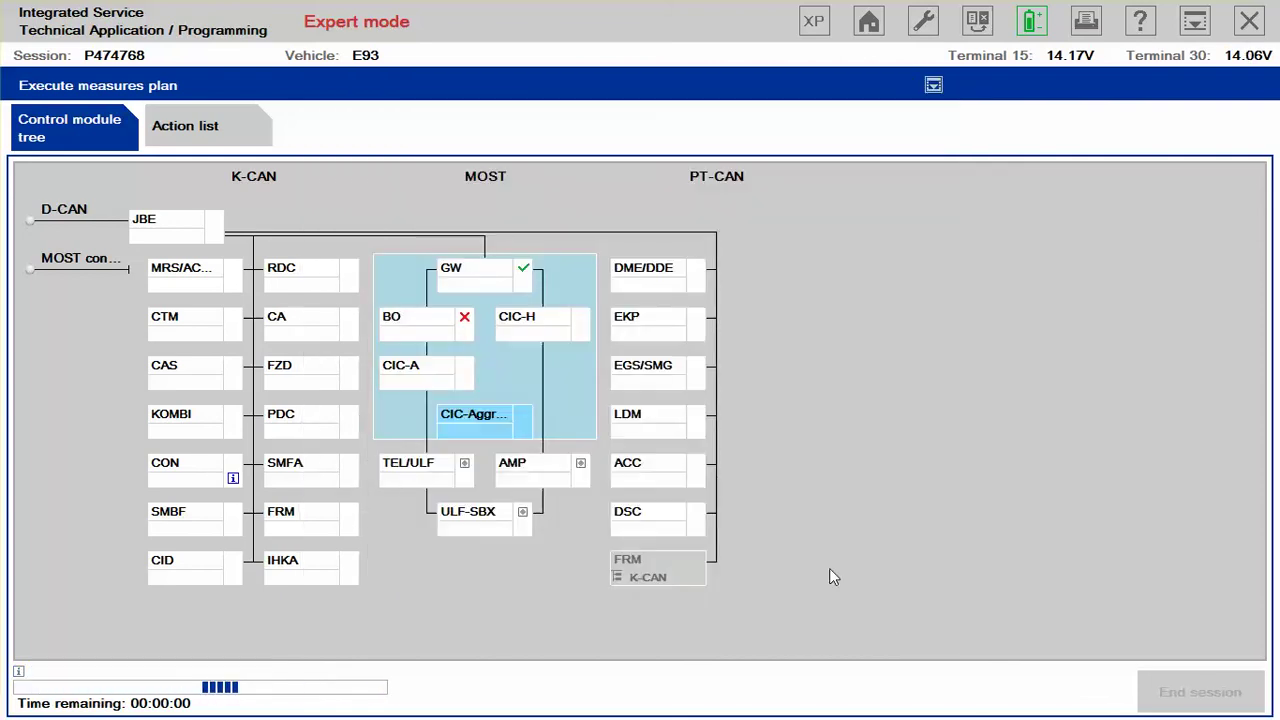